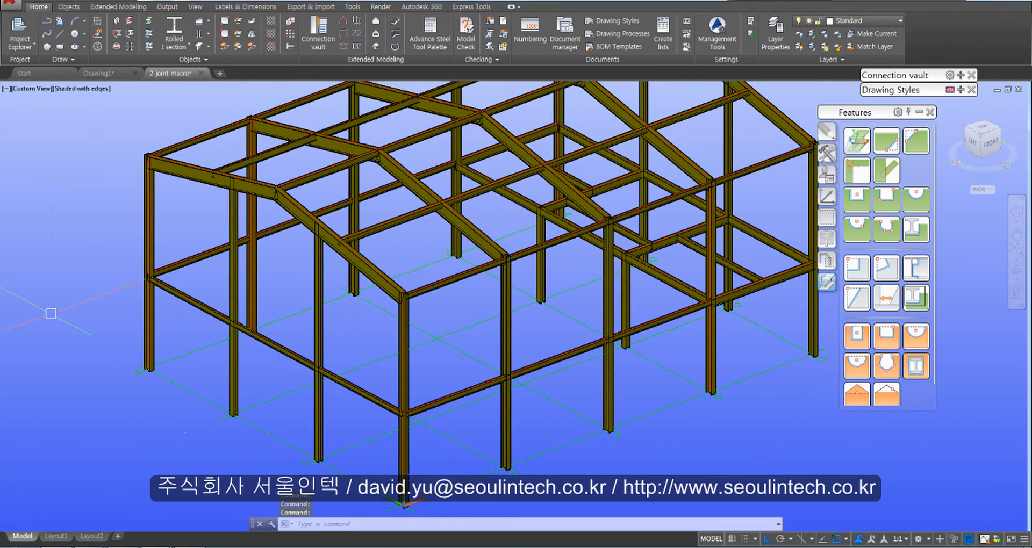
# Cut the end of the gable frame's rafter against the corner column with a Saw cut - Flange
pyautogui.scroll(8, 137, 186)
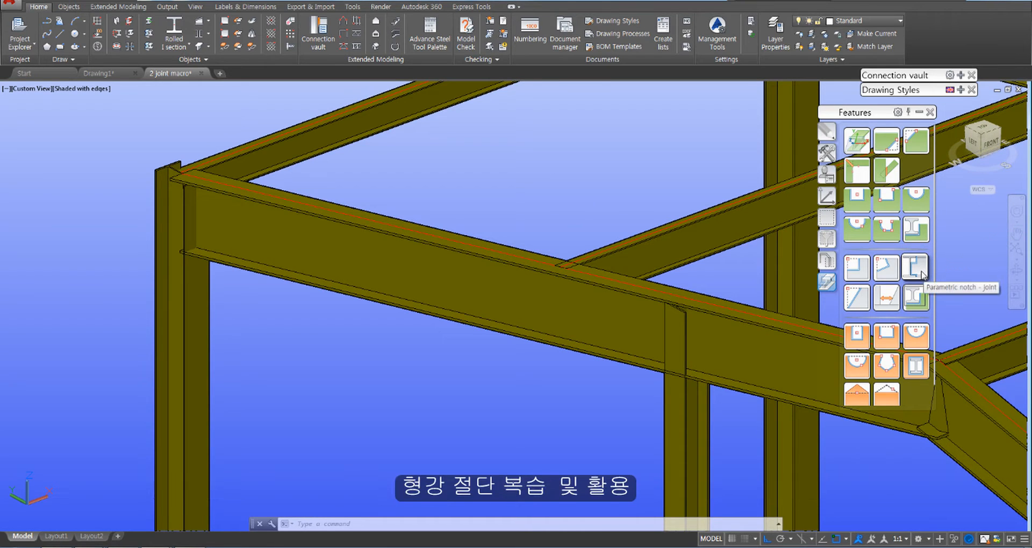
pyautogui.click(885, 171)
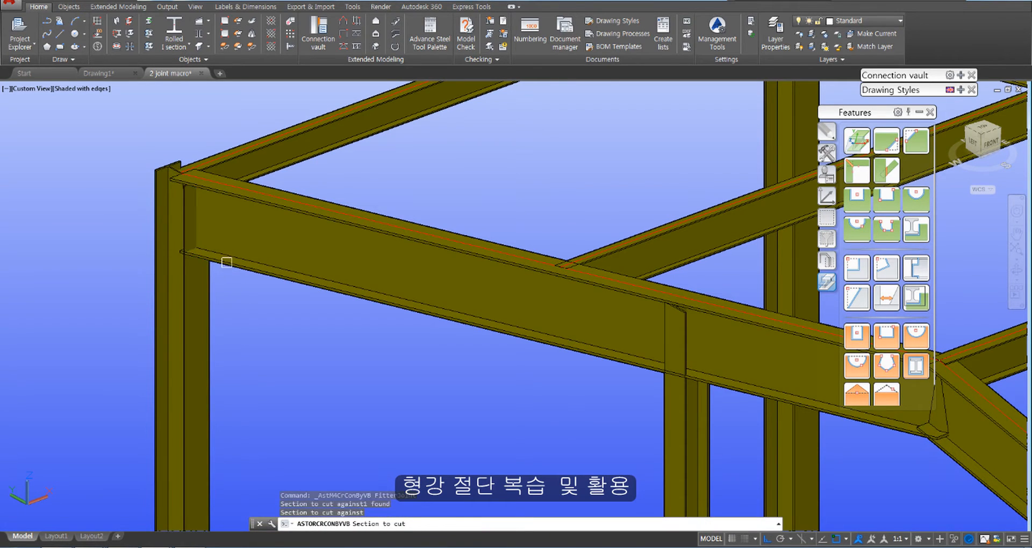
pyautogui.click(227, 263)
pyautogui.rightClick(237, 300)
pyautogui.moveTo(273, 344); pyautogui.dragTo(198, 414, button='middle')
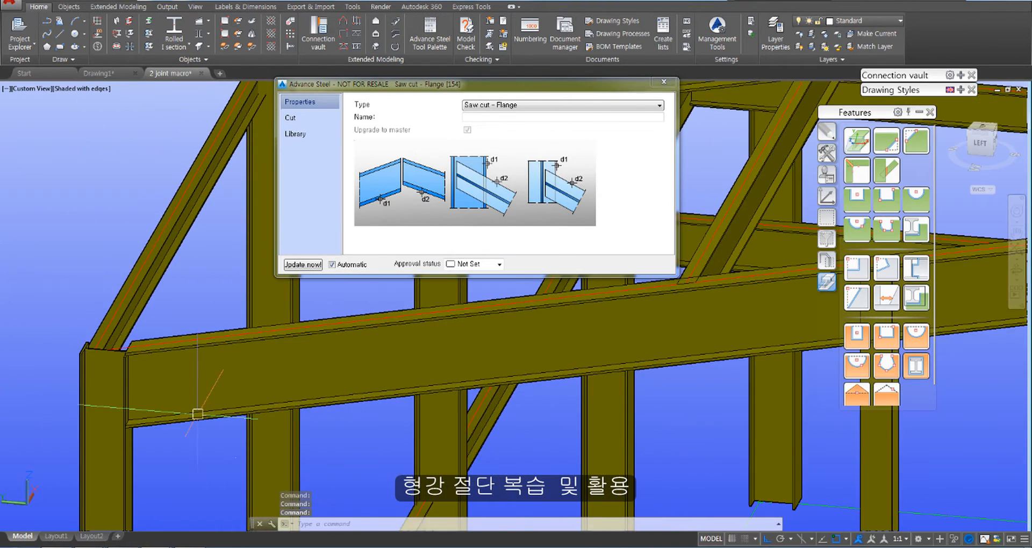
pyautogui.scroll(2, 198, 414)
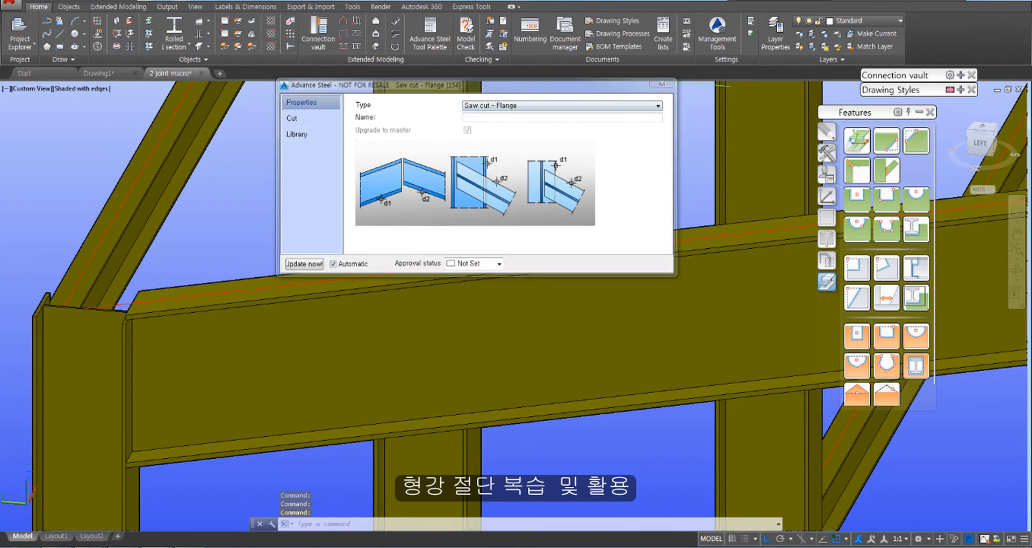
pyautogui.click(664, 82)
# Saw cut the corner column's top against the rafter, with the cut position set to Rear
pyautogui.press('Return')
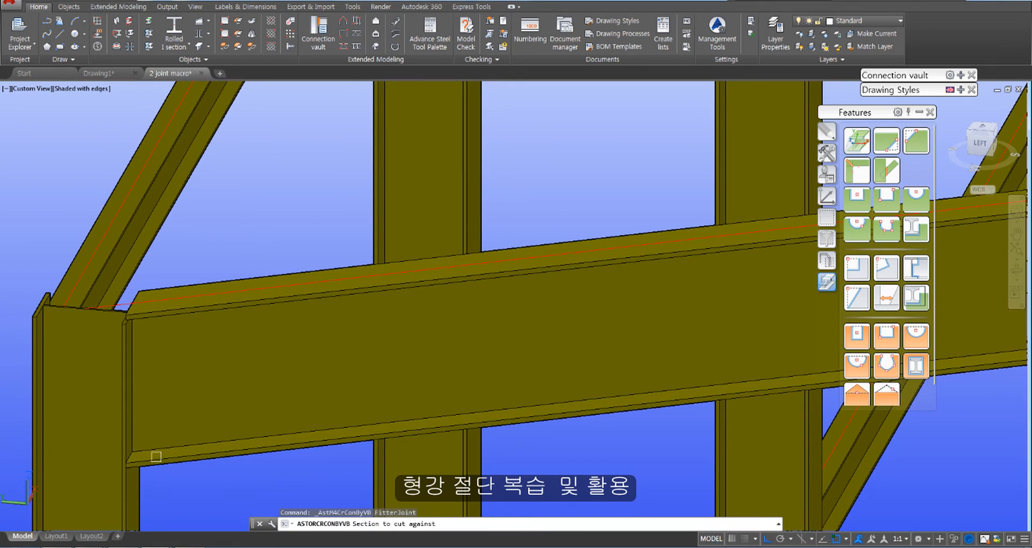
pyautogui.scroll(-3, 155, 456)
pyautogui.click(246, 355)
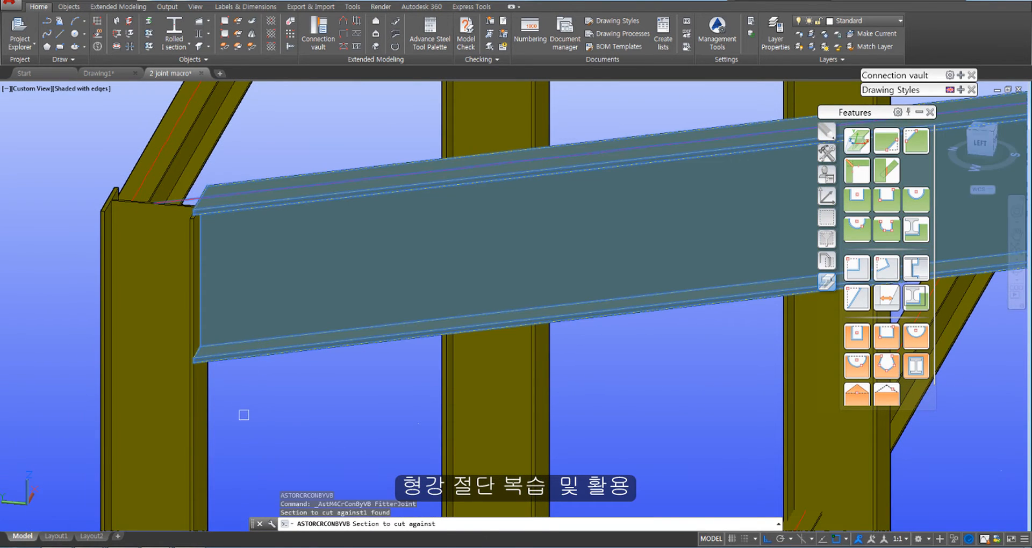
pyautogui.click(213, 400)
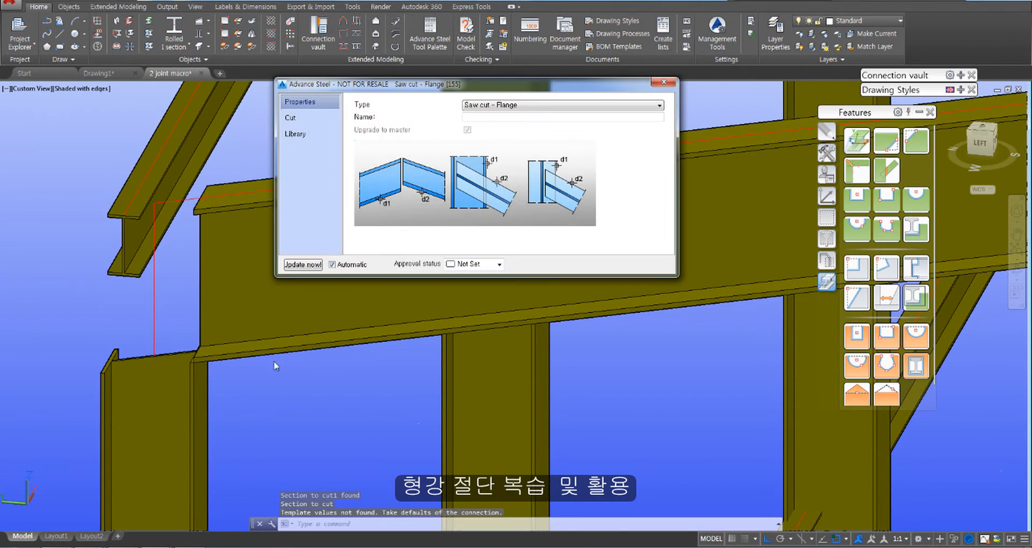
pyautogui.click(293, 117)
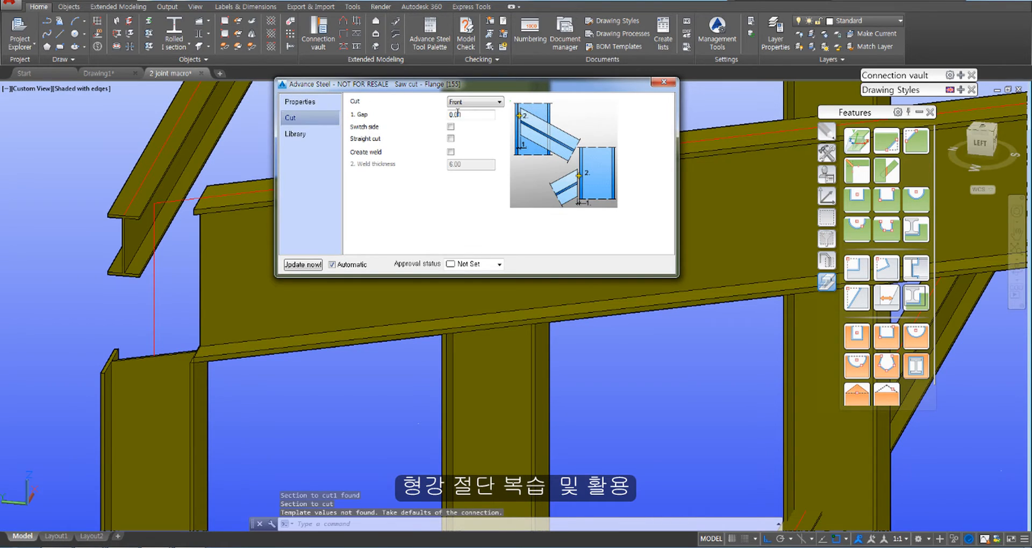
pyautogui.click(467, 108)
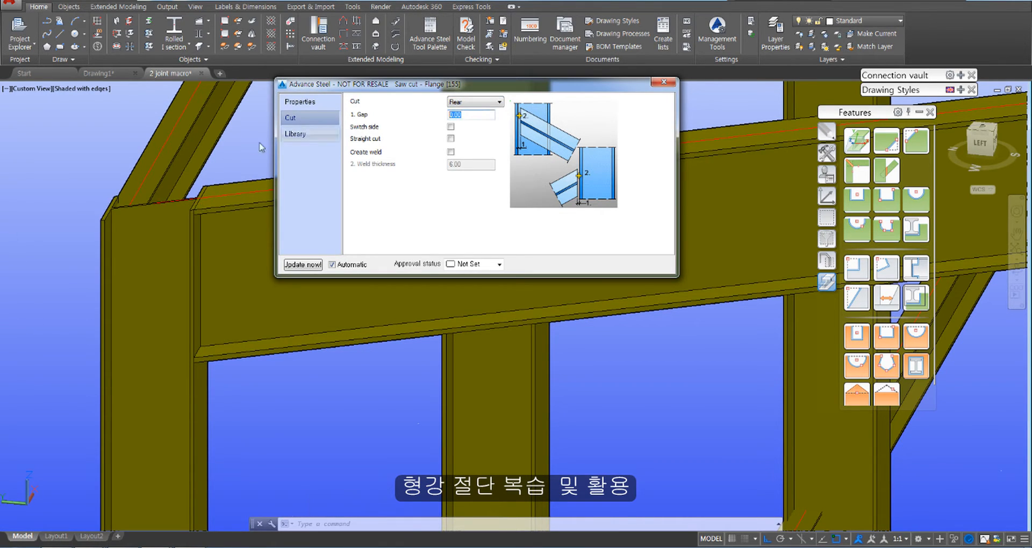
# Apply a gap to the saw cut between the corner column's top and the rafter
pyautogui.scroll(5, 215, 204)
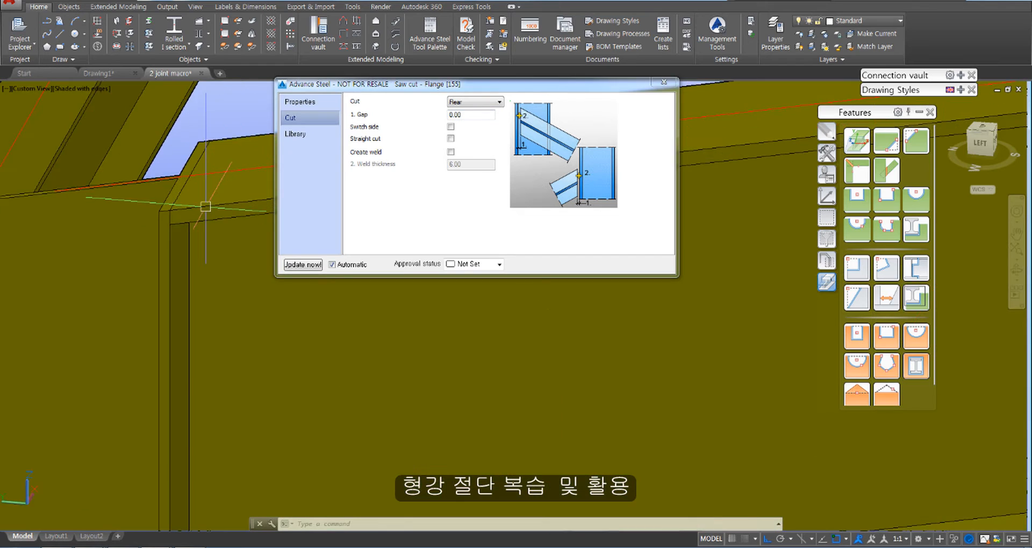
pyautogui.click(493, 116)
pyautogui.press('Return')
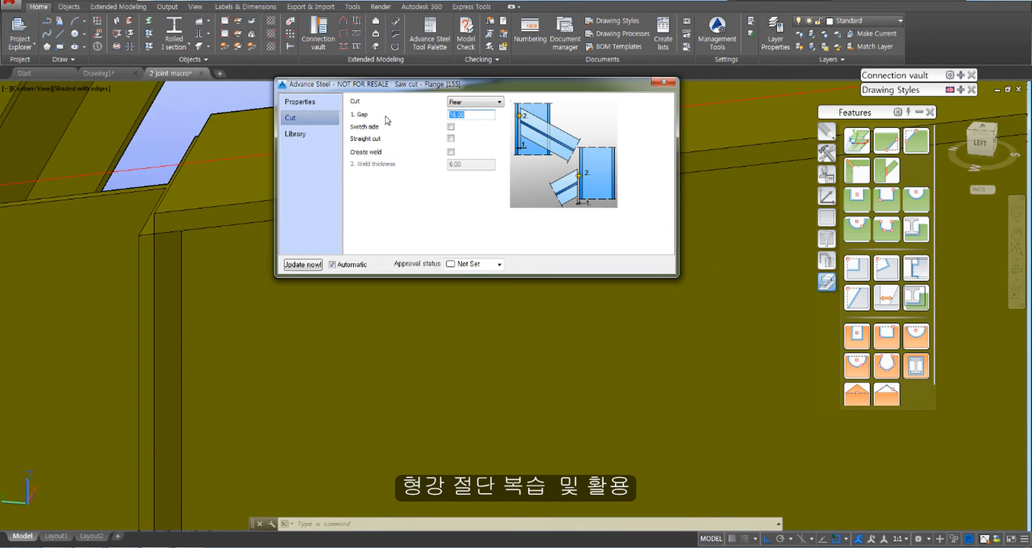
pyautogui.click(664, 82)
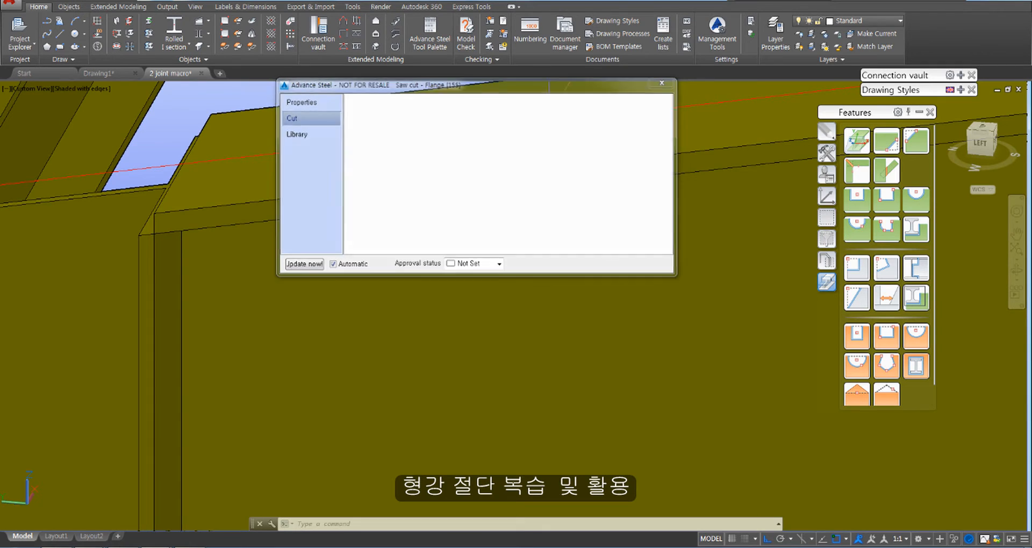
# Join the gable frame's two rafters at the ridge with a Mitre cut
pyautogui.scroll(-5, 526, 277)
pyautogui.scroll(3, 368, 299)
pyautogui.scroll(-3, 413, 277)
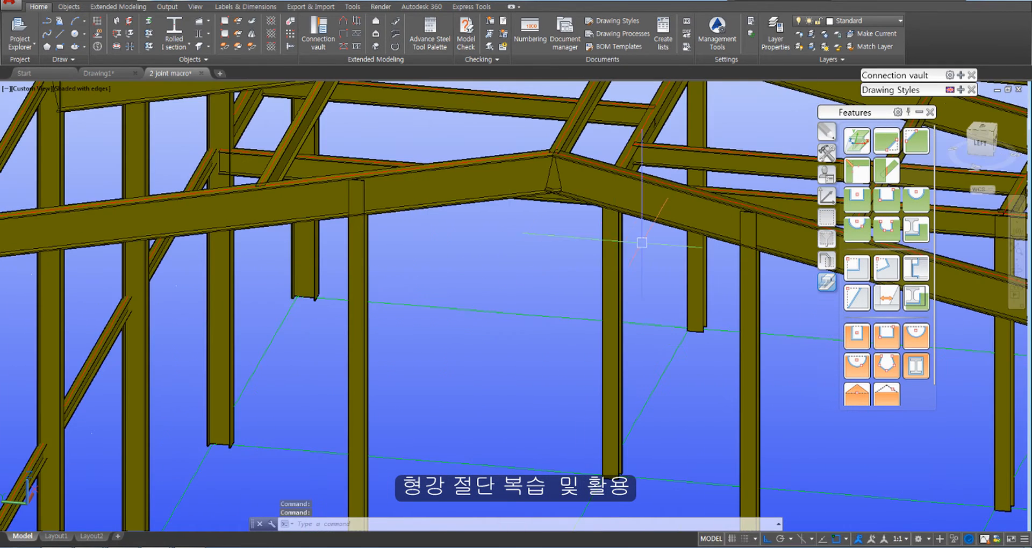
pyautogui.scroll(4, 468, 276)
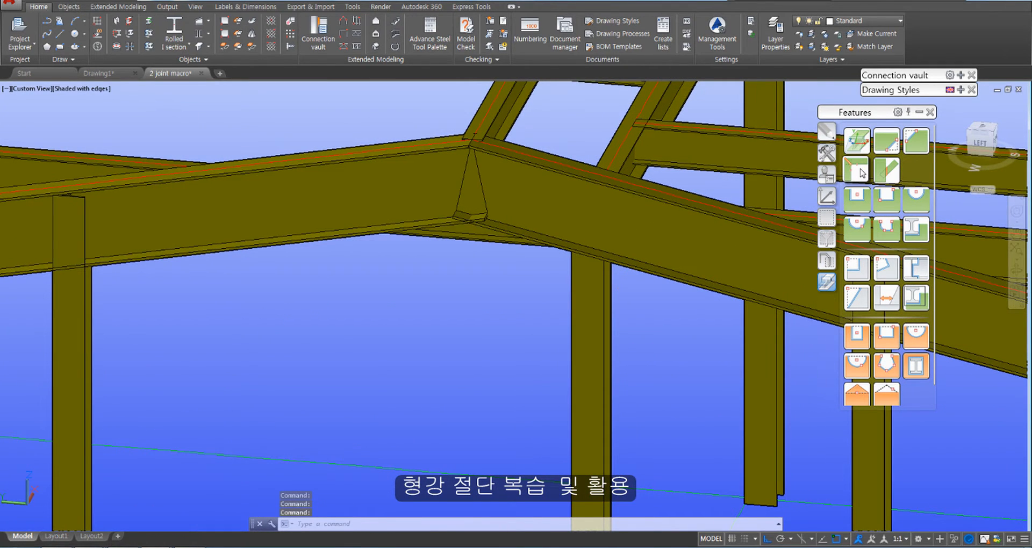
pyautogui.click(849, 165)
pyautogui.click(404, 149)
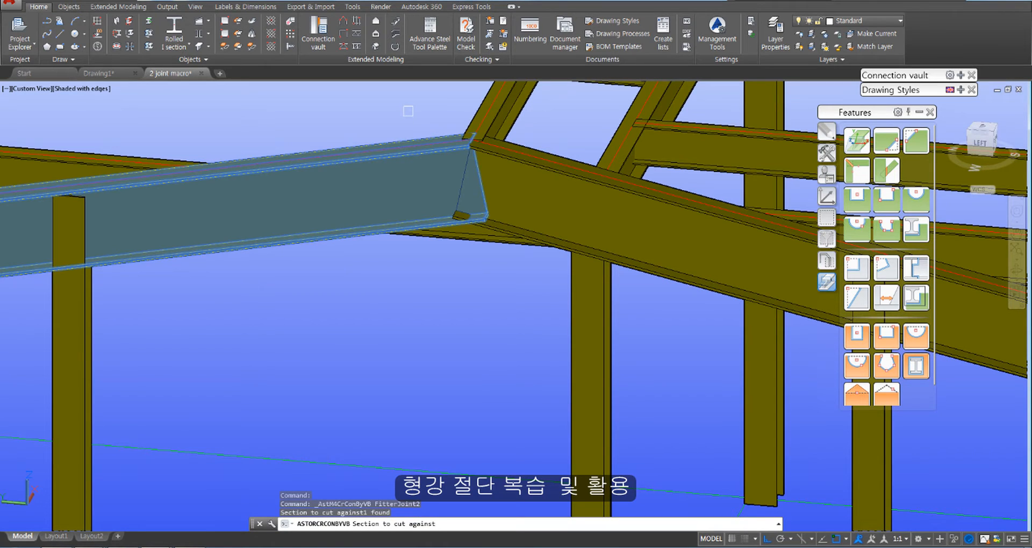
pyautogui.press('Return')
pyautogui.click(495, 153)
pyautogui.press('Return')
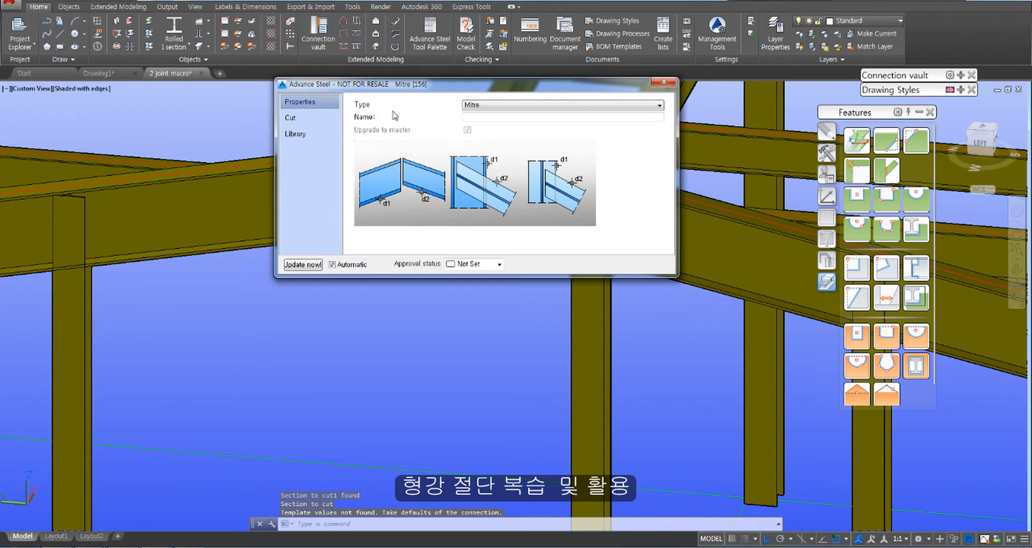
pyautogui.moveTo(605, 89); pyautogui.dragTo(467, 354)
pyautogui.click(526, 350)
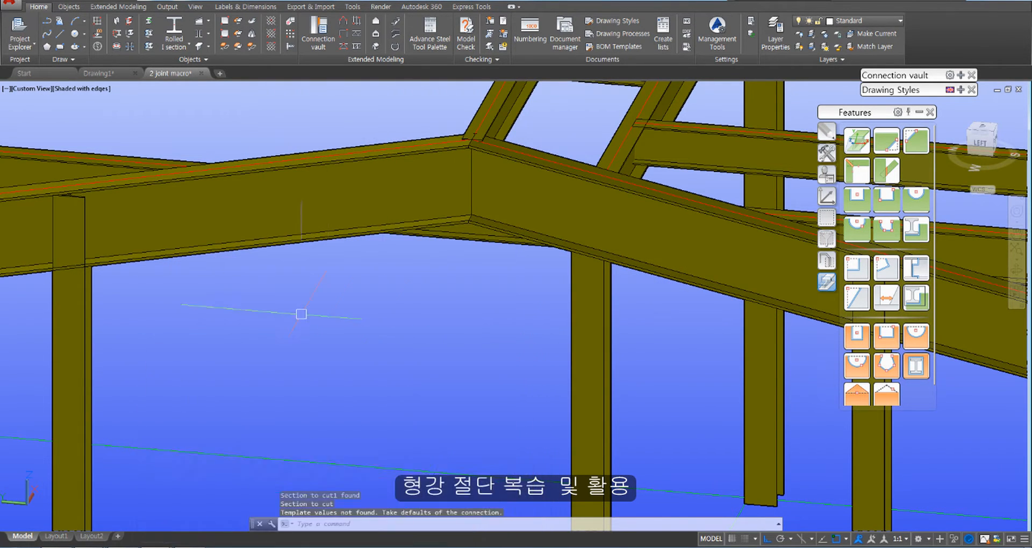
# Saw cut the intermediate column's top against the rafter's lower flange, with a gap of 10
pyautogui.scroll(5, 196, 318)
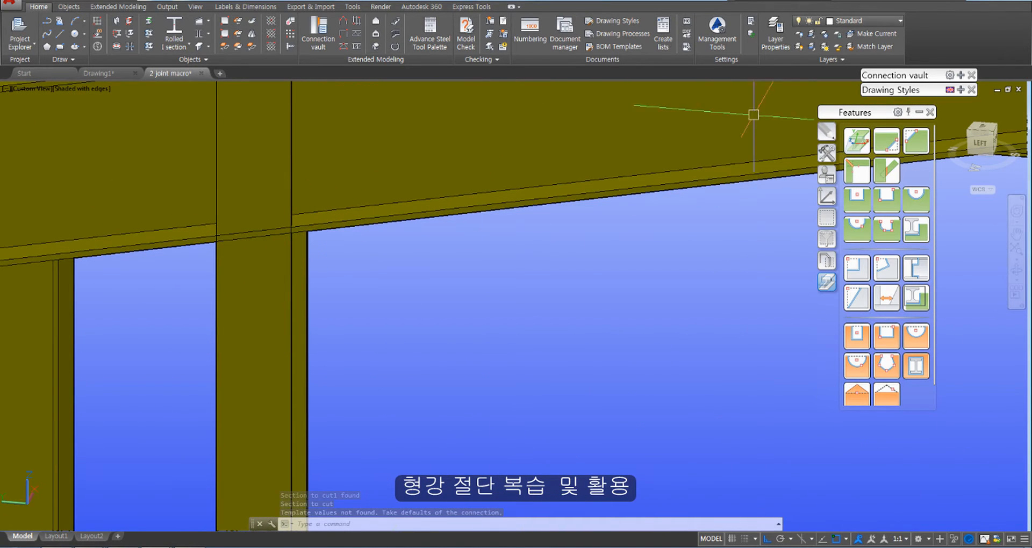
pyautogui.click(887, 176)
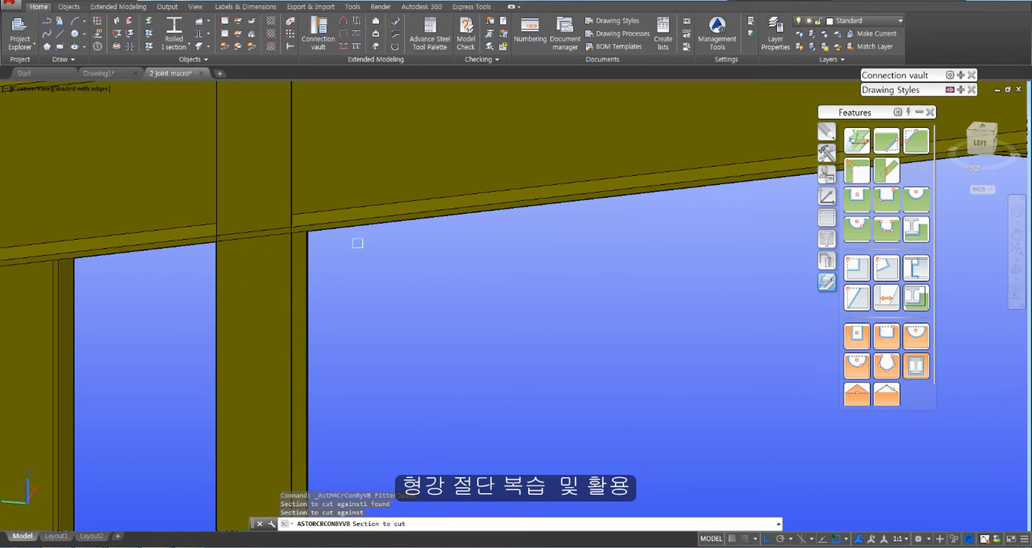
pyautogui.click(297, 208)
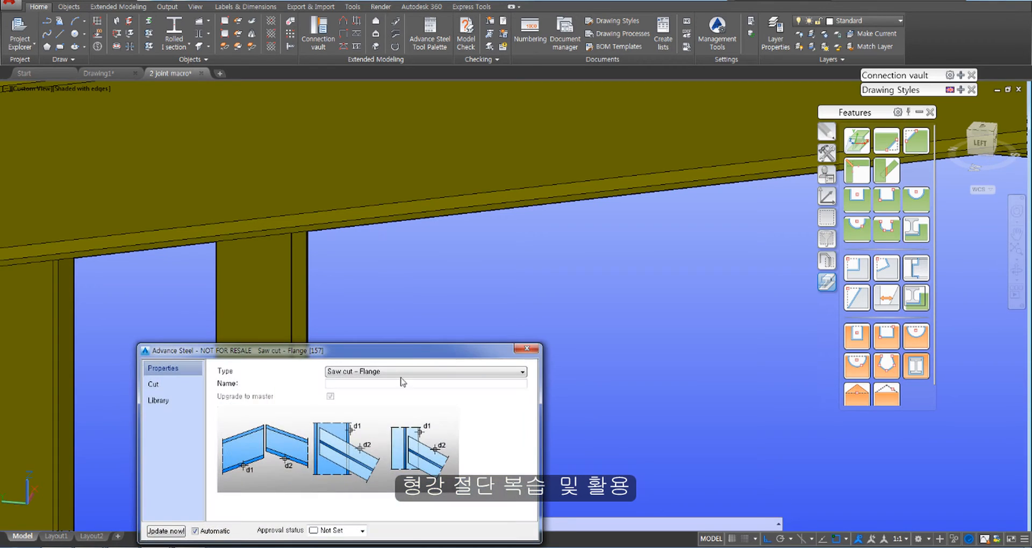
pyautogui.click(162, 384)
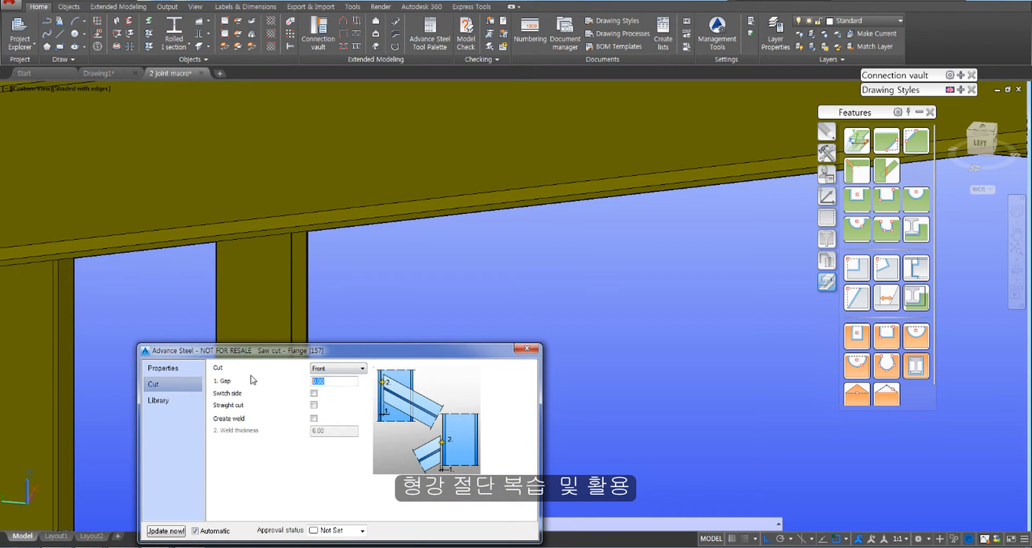
pyautogui.write('10')
pyautogui.press('Return')
pyautogui.click(525, 349)
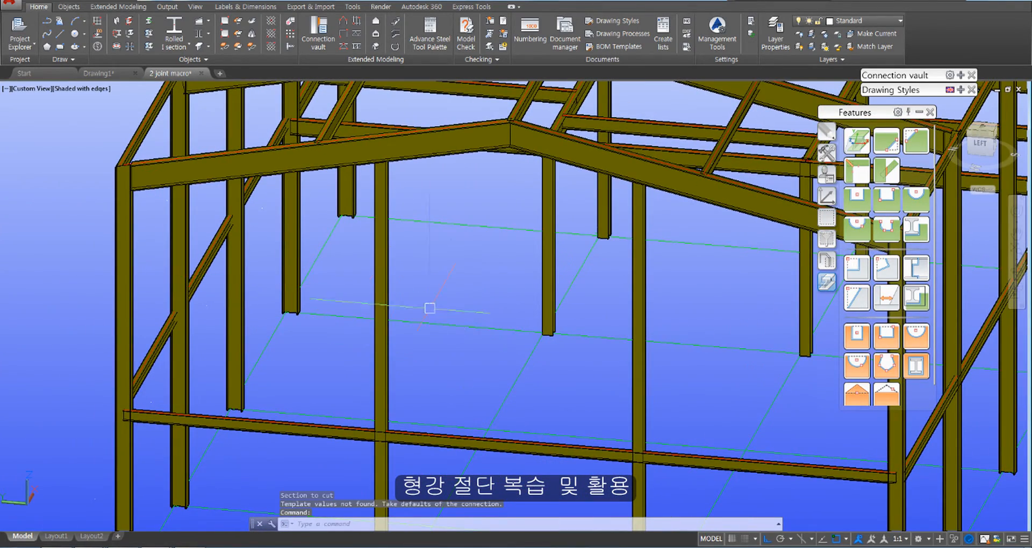
# Examine the cuts at the gable frame's ridge and at the corner column's joint with the rafter
pyautogui.keyDown('shift'); pyautogui.moveTo(445, 345); pyautogui.dragTo(389, 334, button='middle'); pyautogui.keyUp('shift')
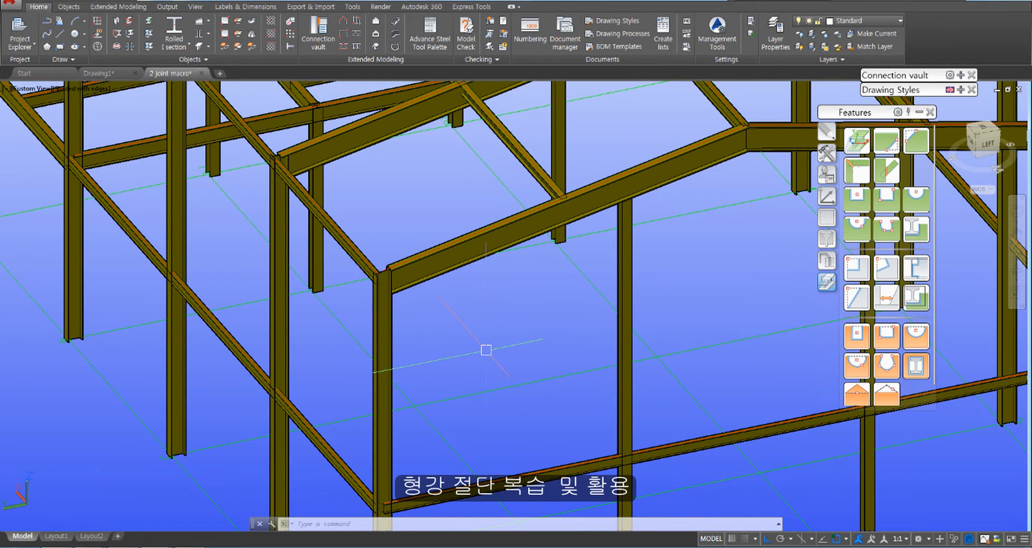
pyautogui.scroll(4, 414, 255)
pyautogui.moveTo(486, 332); pyautogui.dragTo(461, 357, button='middle')
pyautogui.keyDown('shift'); pyautogui.moveTo(608, 398); pyautogui.dragTo(483, 382, button='middle'); pyautogui.keyUp('shift')
pyautogui.scroll(5, 526, 187)
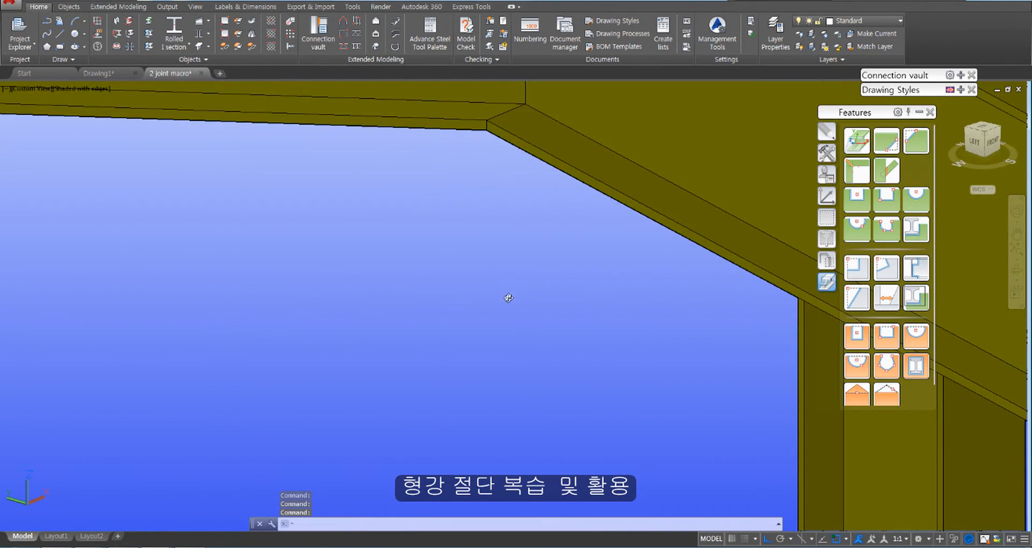
pyautogui.scroll(-5, 507, 293)
pyautogui.scroll(3, 481, 288)
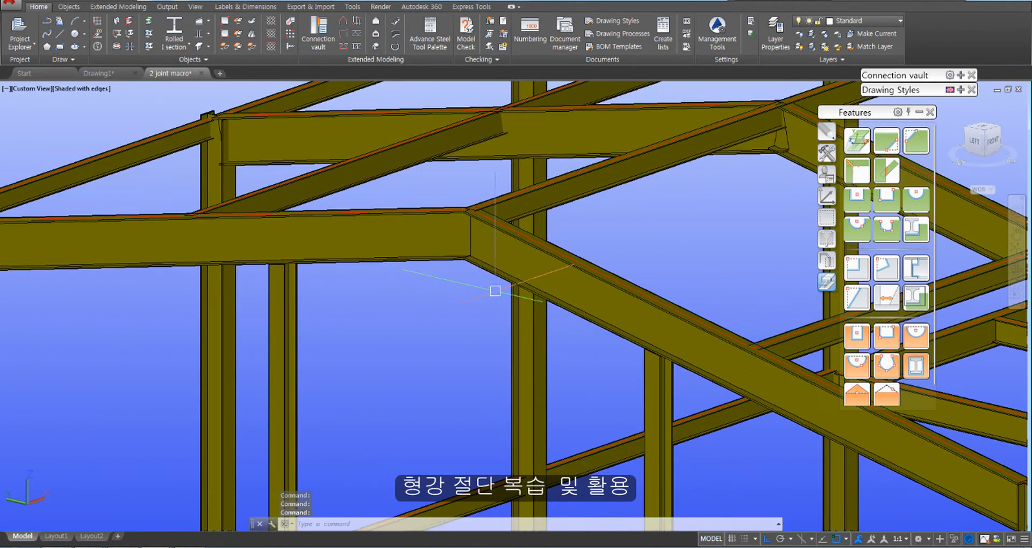
pyautogui.scroll(5, 484, 287)
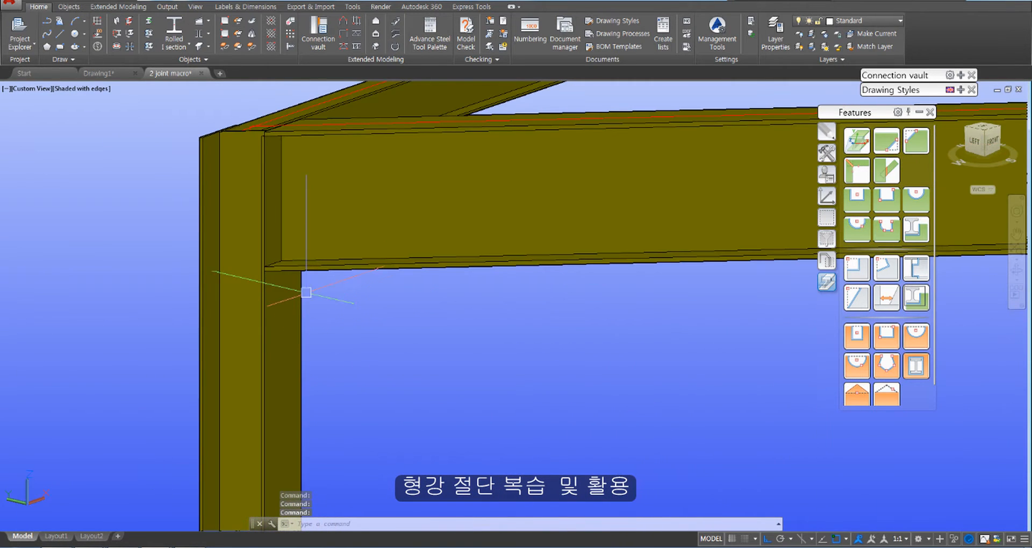
pyautogui.moveTo(371, 339); pyautogui.dragTo(419, 451, button='middle')
pyautogui.scroll(3, 285, 244)
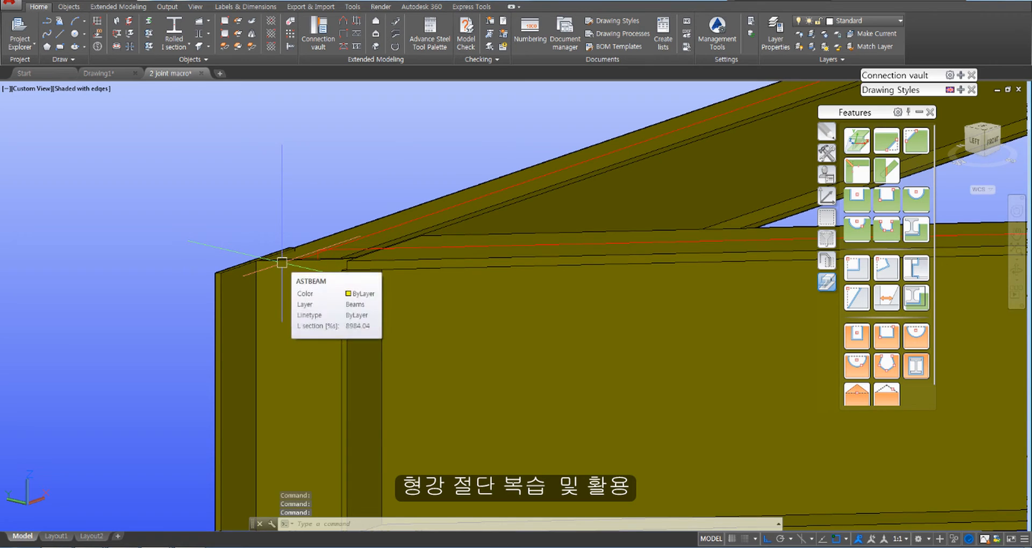
pyautogui.moveTo(422, 407); pyautogui.dragTo(316, 303, button='middle')
pyautogui.scroll(-2, 200, 293)
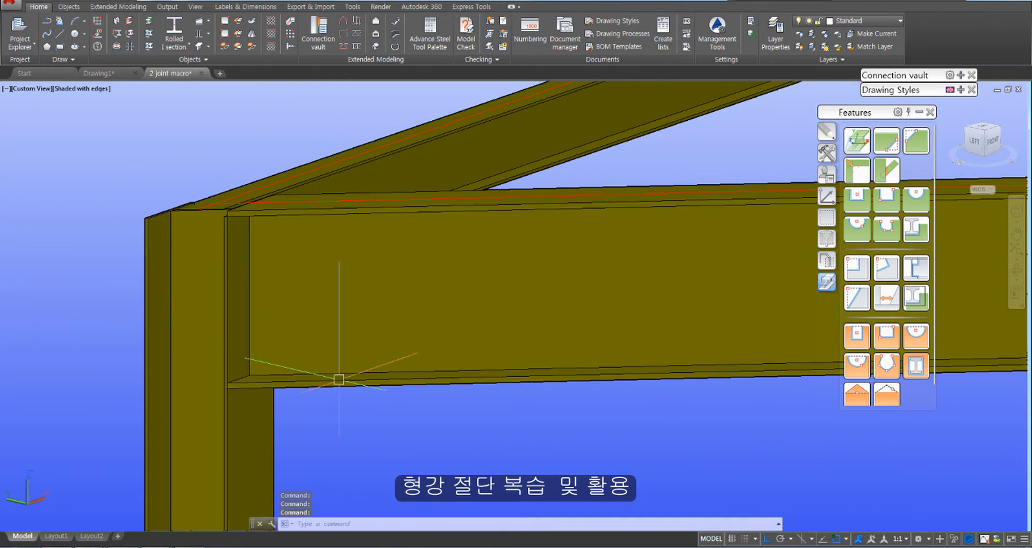
pyautogui.keyDown('shift'); pyautogui.moveTo(339, 379); pyautogui.dragTo(454, 399, button='middle'); pyautogui.keyUp('shift')
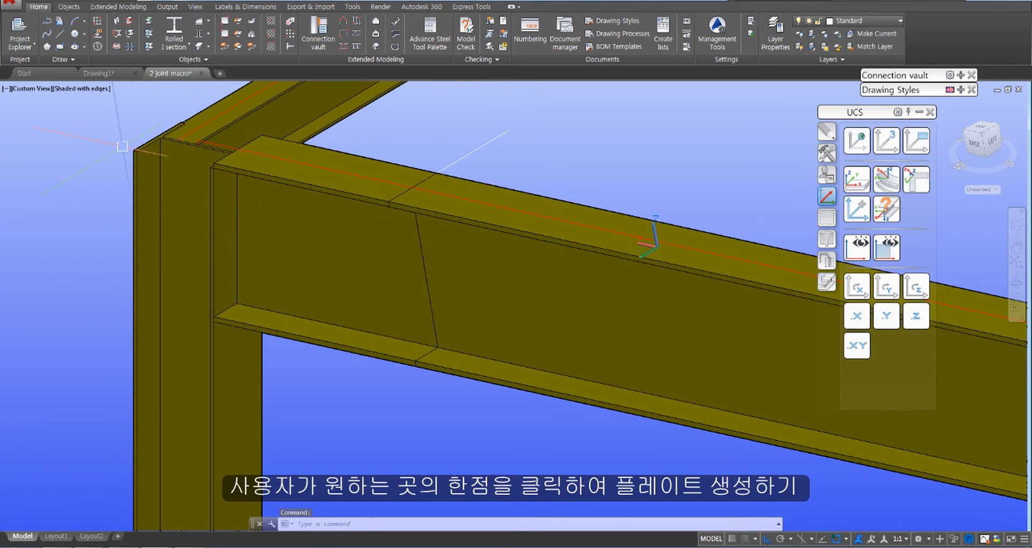
# Move the UCS origin to the midpoint of the rafters' lower flange joint line at the ridge
pyautogui.scroll(-6, 122, 146)
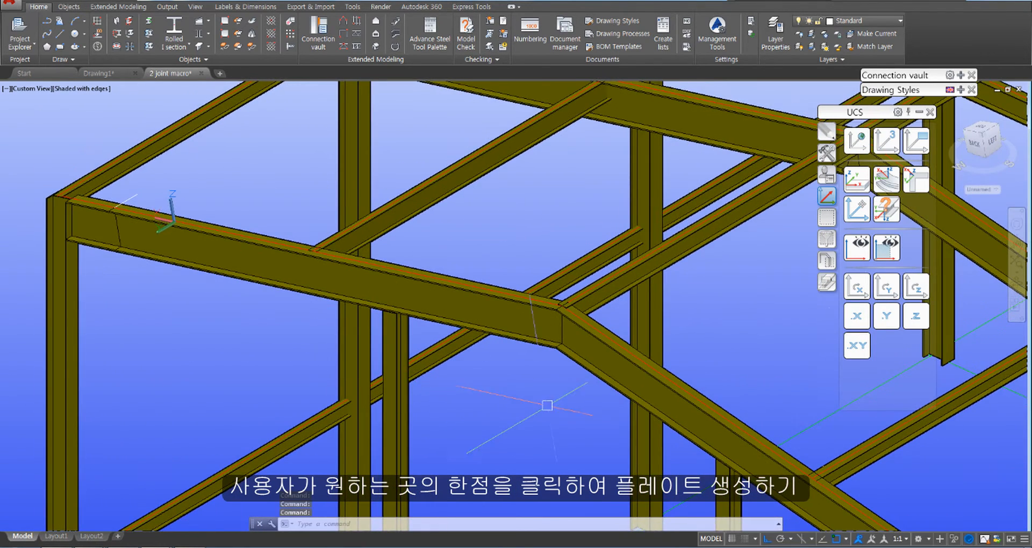
pyautogui.keyDown('shift'); pyautogui.moveTo(547, 405); pyautogui.dragTo(442, 522, button='middle'); pyautogui.keyUp('shift')
pyautogui.moveTo(433, 268); pyautogui.dragTo(433, 267, button='middle')
pyautogui.scroll(6, 380, 281)
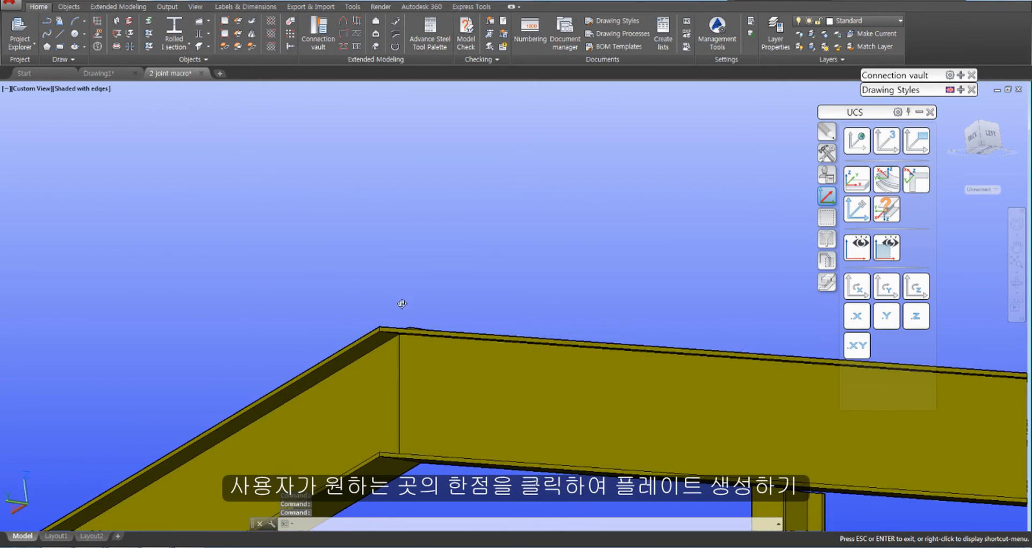
pyautogui.press('Escape')
pyautogui.keyDown('shift'); pyautogui.moveTo(396, 417); pyautogui.dragTo(449, 236, button='middle'); pyautogui.keyUp('shift')
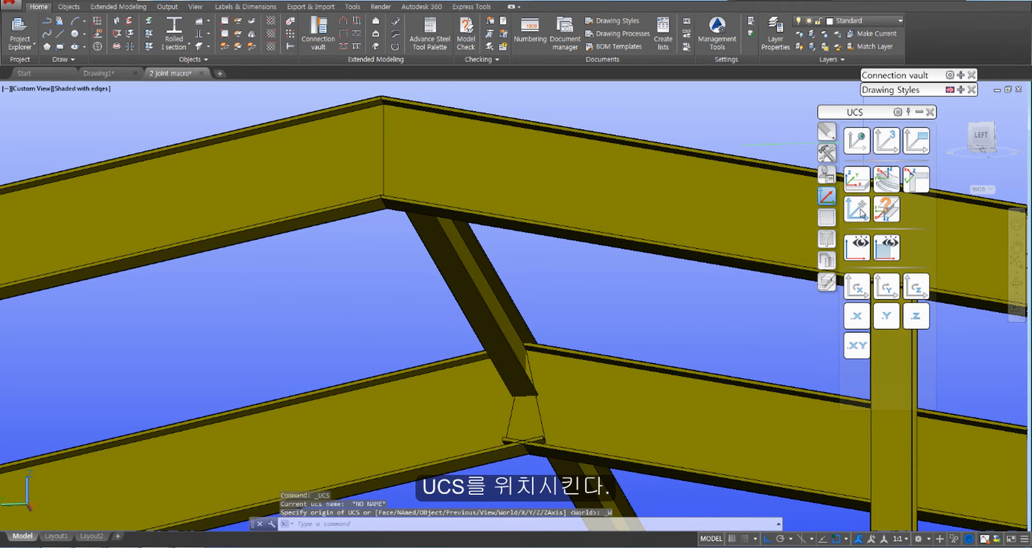
pyautogui.click(858, 209)
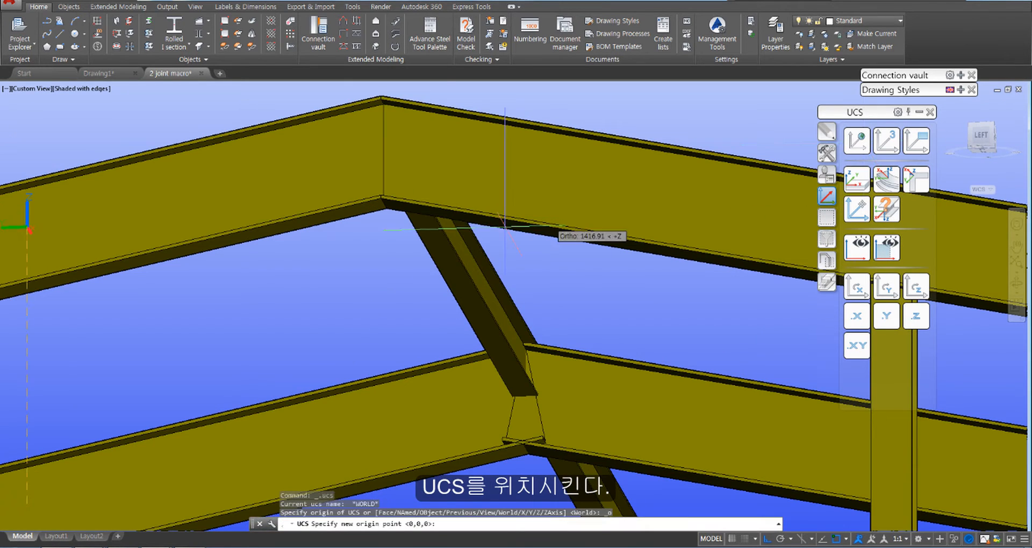
pyautogui.keyDown('shift'); pyautogui.moveTo(377, 263); pyautogui.dragTo(328, 239, button='middle'); pyautogui.keyUp('shift')
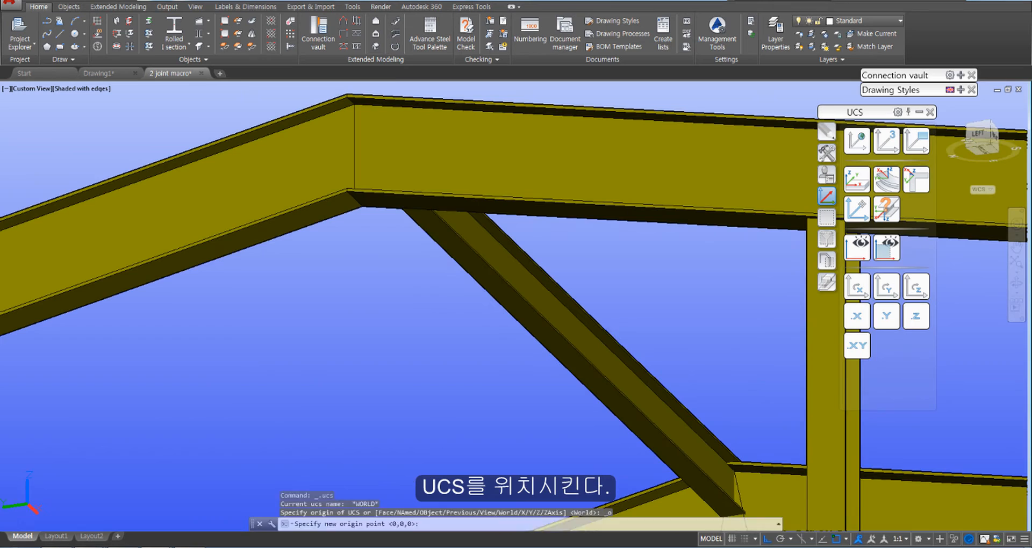
pyautogui.keyDown('shift'); pyautogui.rightClick(379, 234); pyautogui.keyUp('shift')
pyautogui.click(413, 321)
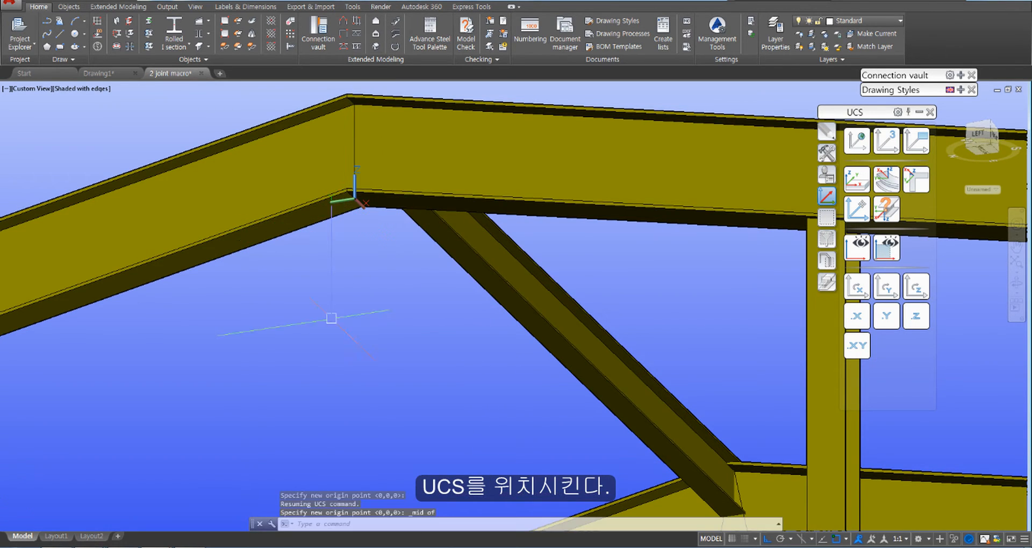
# Rotate the UCS about its X and Y axes until its XY plane lies in the gable frame's plane
pyautogui.click(369, 306)
pyautogui.keyDown('shift'); pyautogui.moveTo(369, 307); pyautogui.dragTo(418, 371, button='middle'); pyautogui.keyUp('shift')
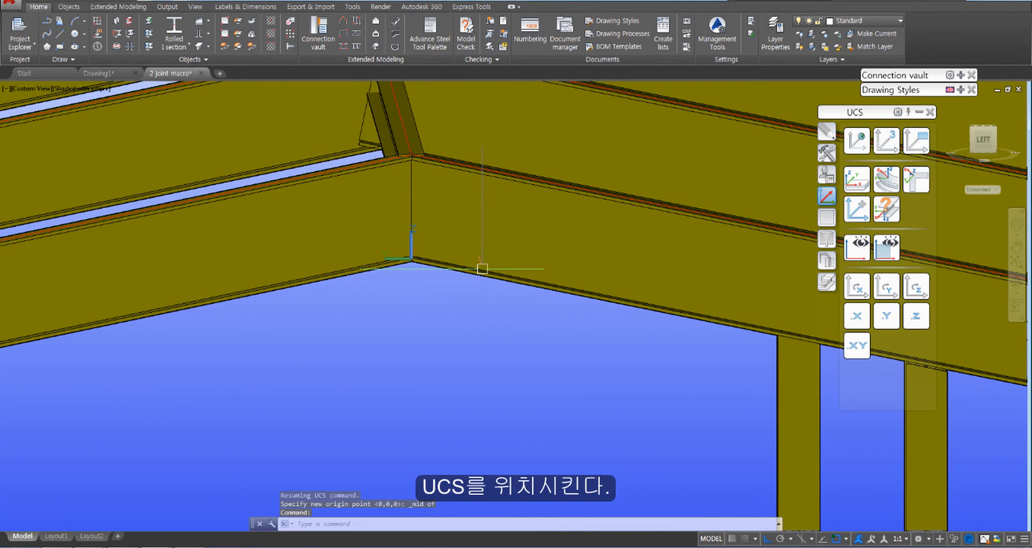
pyautogui.click(859, 288)
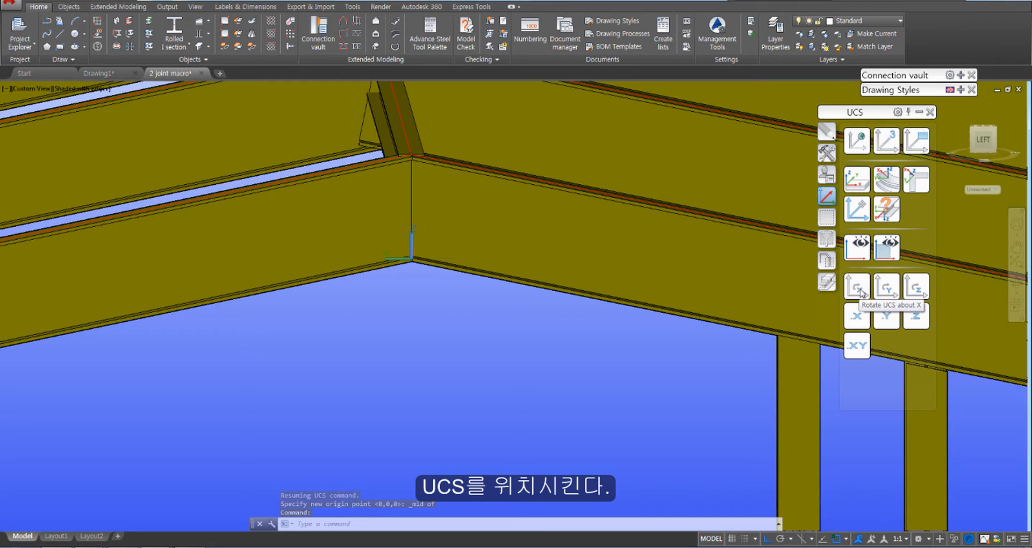
pyautogui.click(888, 292)
pyautogui.click(889, 292)
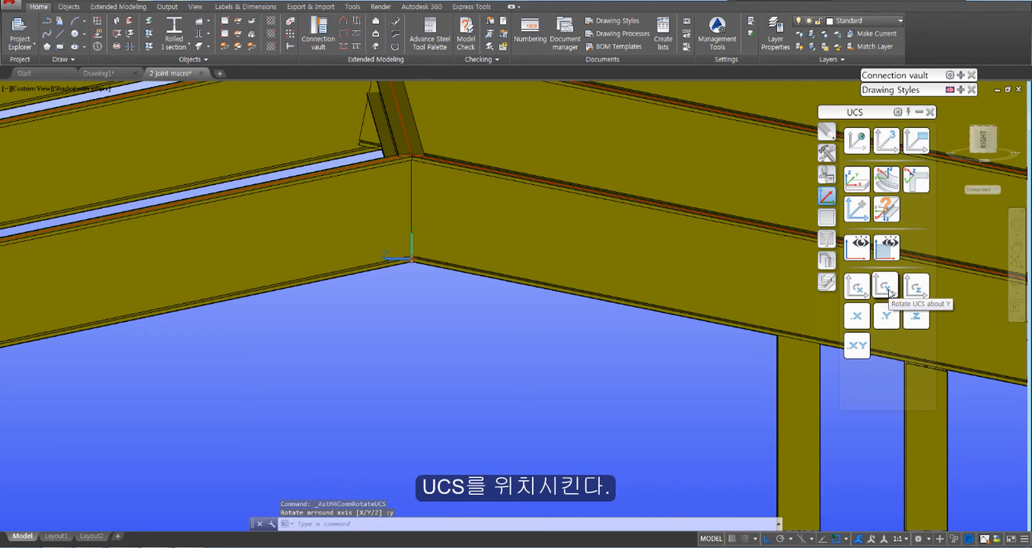
pyautogui.scroll(5, 401, 237)
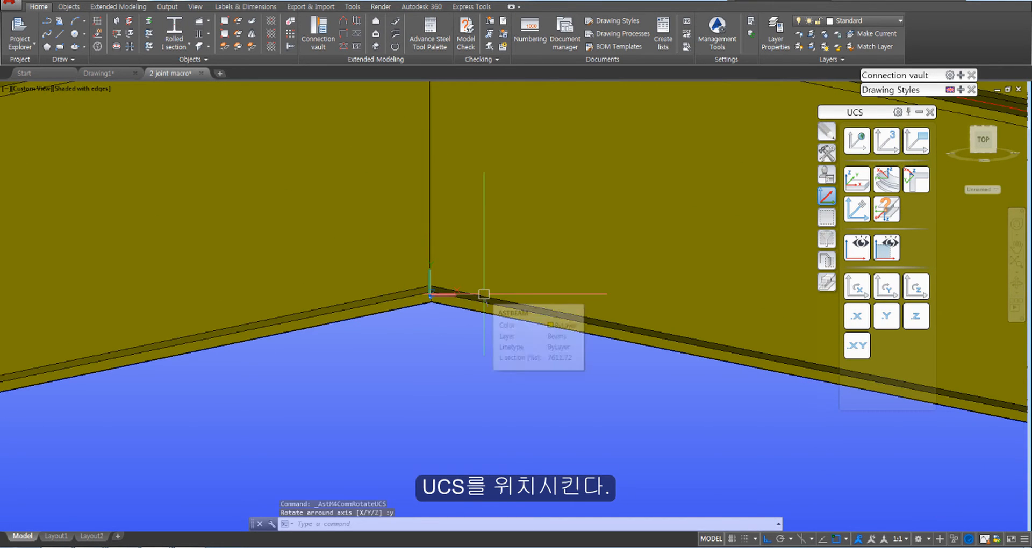
pyautogui.keyDown('shift'); pyautogui.moveTo(462, 351); pyautogui.dragTo(440, 326, button='middle'); pyautogui.keyUp('shift')
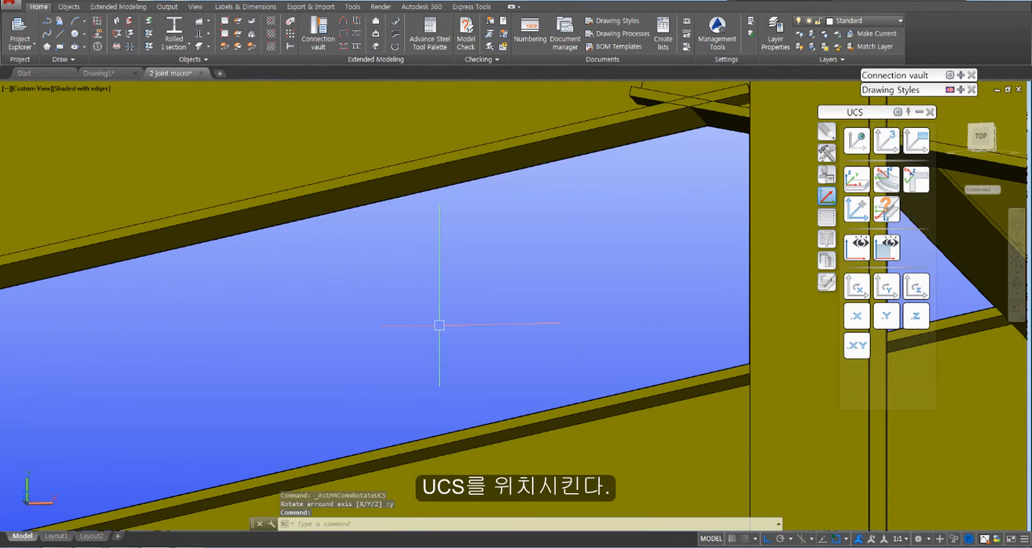
pyautogui.keyDown('shift'); pyautogui.moveTo(521, 357); pyautogui.dragTo(601, 394, button='middle'); pyautogui.keyUp('shift')
pyautogui.scroll(-3, 523, 362)
pyautogui.scroll(5, 498, 352)
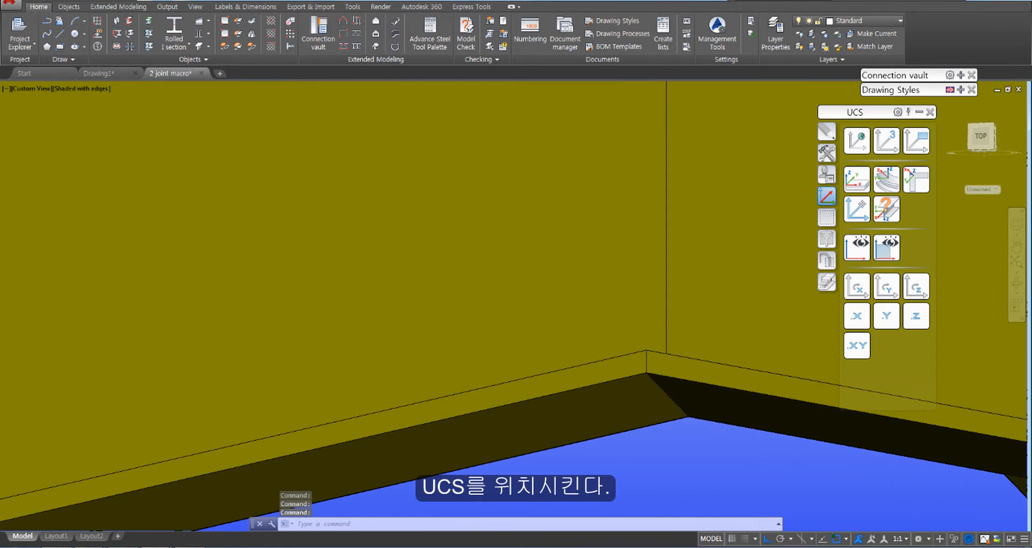
pyautogui.moveTo(701, 428); pyautogui.dragTo(553, 369, button='middle')
pyautogui.press('Escape')
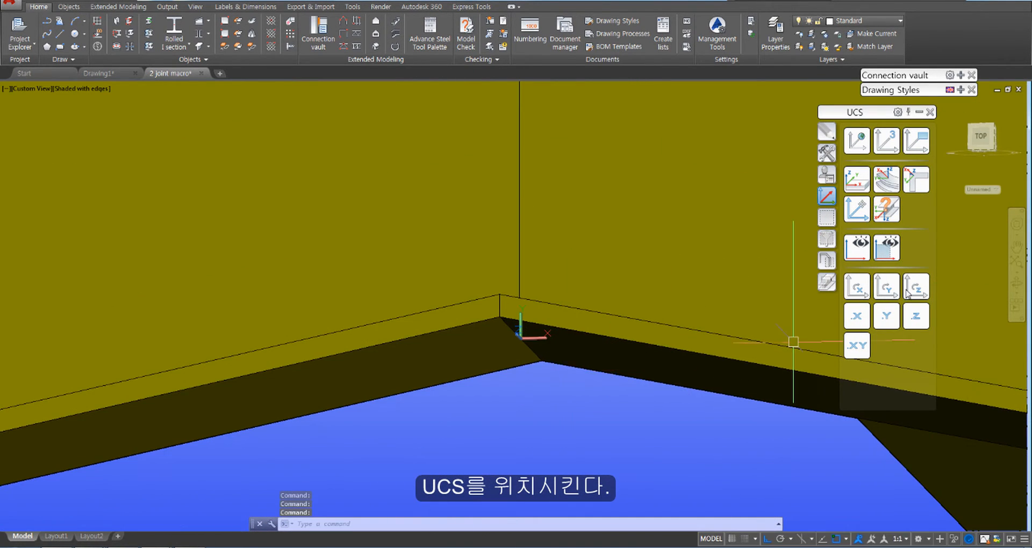
# Isolate the two rafters meeting at the ridge so that only they are displayed
pyautogui.click(826, 262)
pyautogui.click(859, 277)
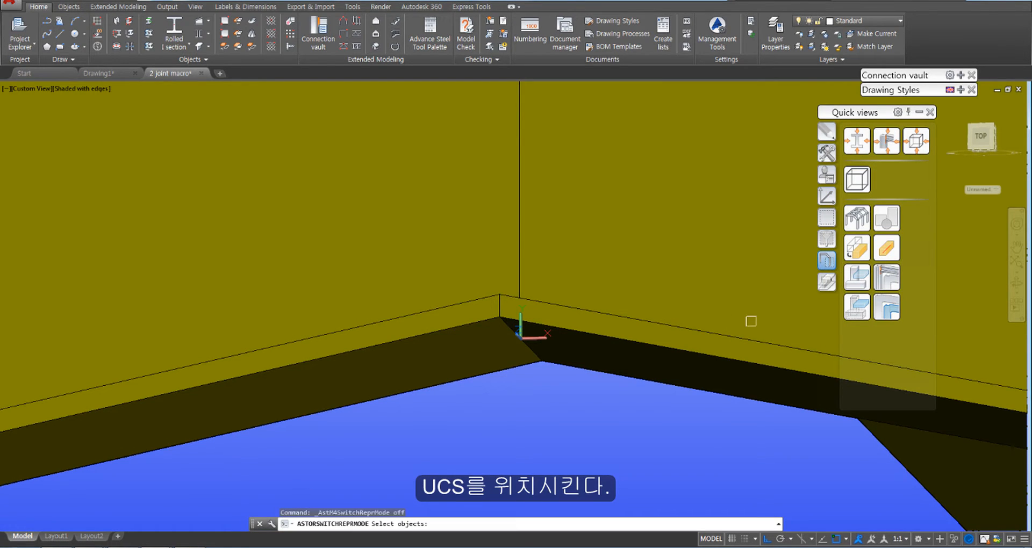
pyautogui.press('Escape')
pyautogui.press('Escape')
pyautogui.click(621, 344)
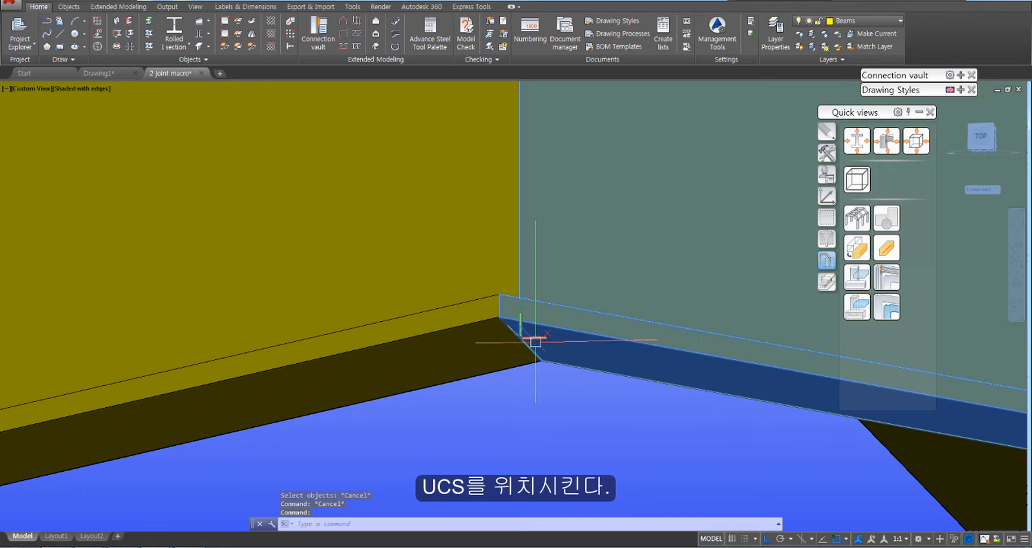
pyautogui.click(448, 352)
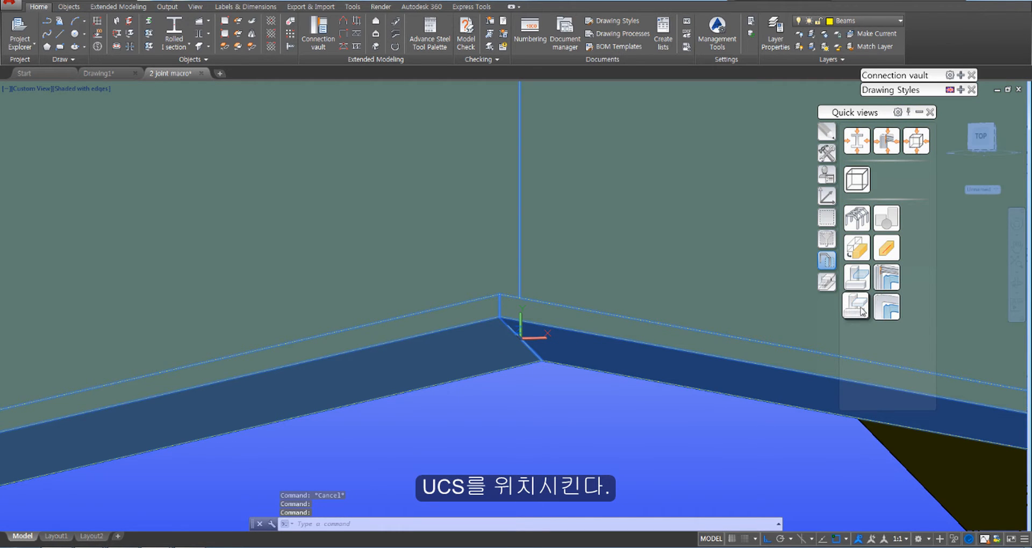
pyautogui.click(862, 312)
pyautogui.scroll(-5, 578, 357)
pyautogui.moveTo(606, 378); pyautogui.dragTo(701, 313, button='middle')
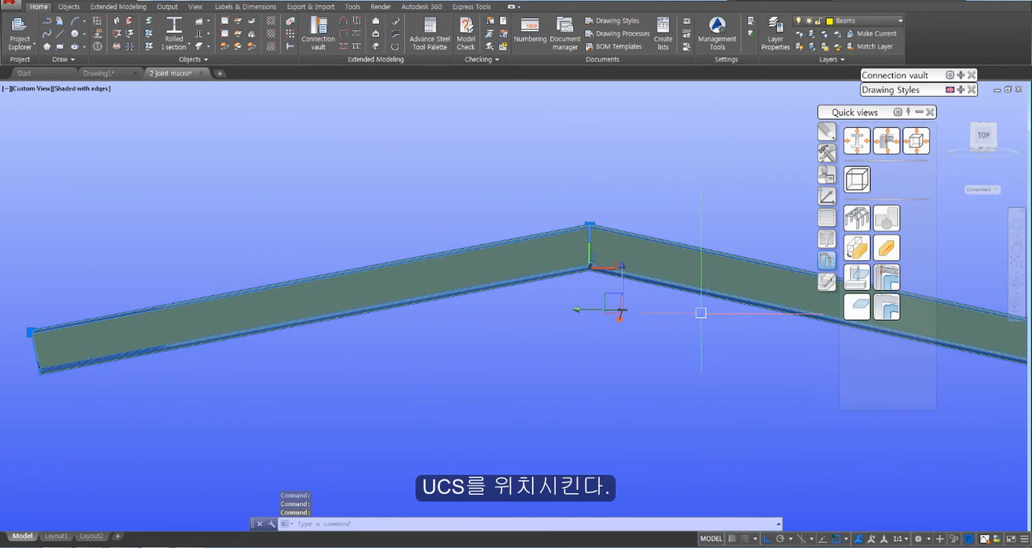
pyautogui.press('Escape')
pyautogui.press('Escape')
pyautogui.keyDown('shift'); pyautogui.moveTo(622, 422); pyautogui.dragTo(561, 336, button='middle'); pyautogui.keyUp('shift')
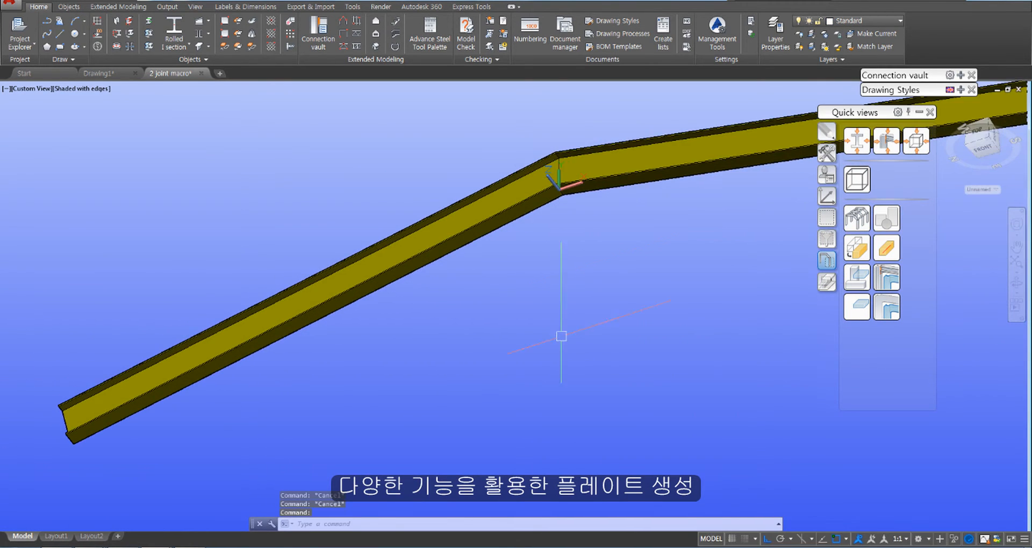
pyautogui.scroll(5, 570, 238)
pyautogui.moveTo(568, 194); pyautogui.dragTo(529, 363, button='middle')
pyautogui.scroll(5, 495, 221)
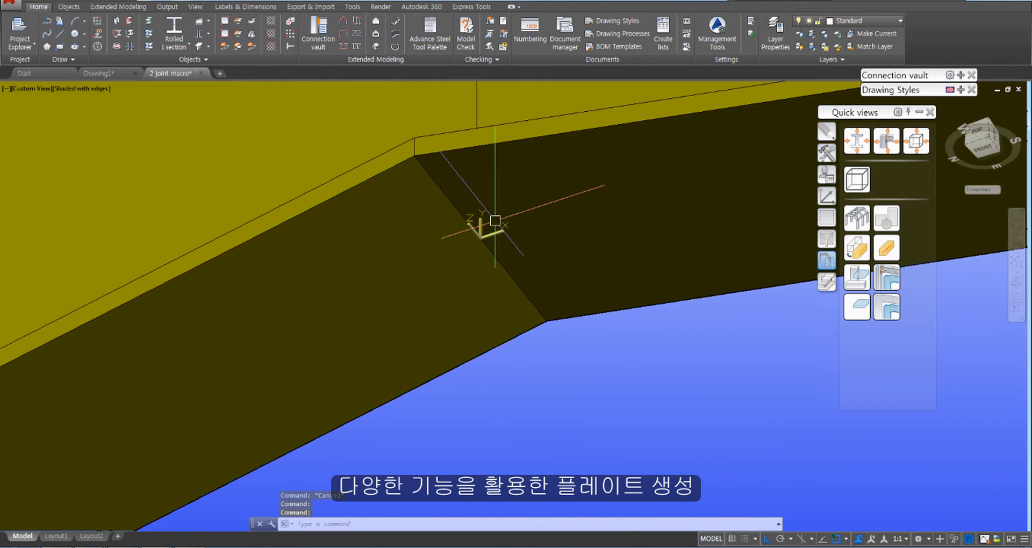
pyautogui.scroll(-5, 477, 231)
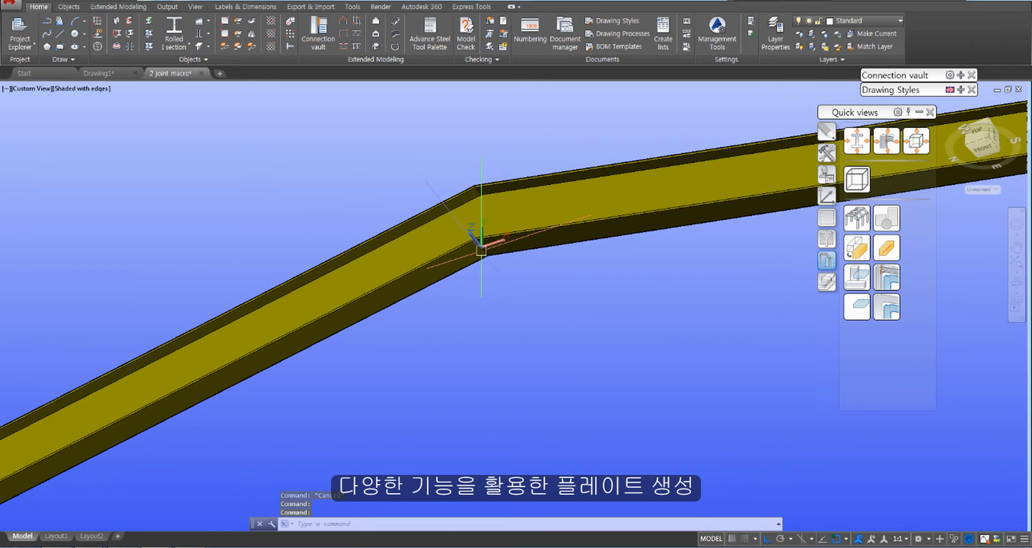
pyautogui.click(68, 7)
pyautogui.click(39, 7)
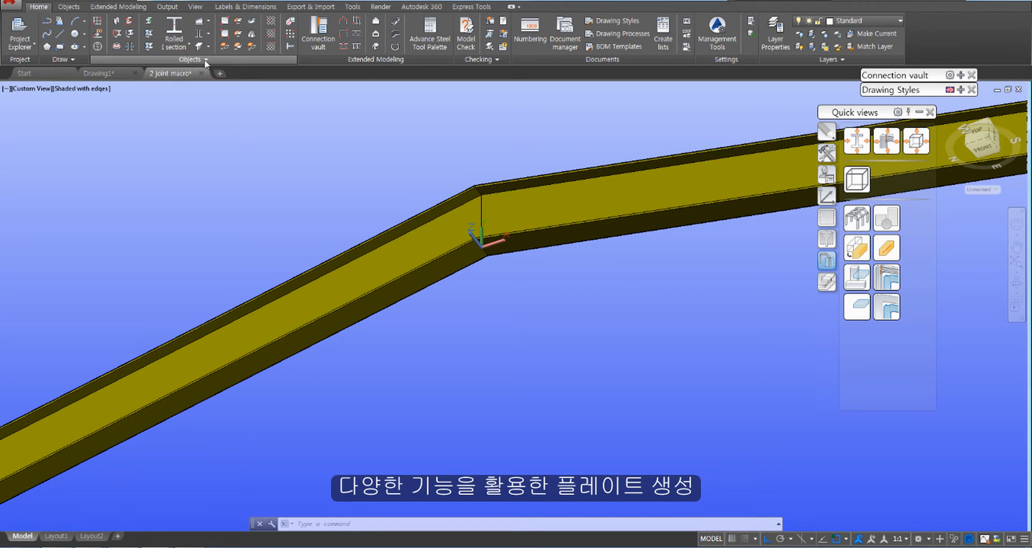
pyautogui.click(228, 58)
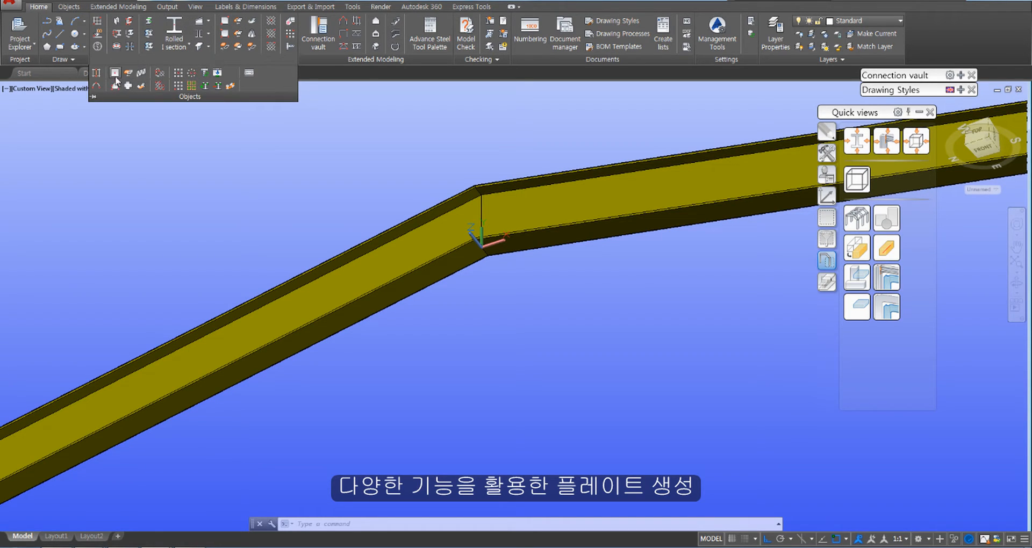
# Create a rectangular plate by its centre point at the UCS origin 0,0,0 at the ridge
pyautogui.click(74, 9)
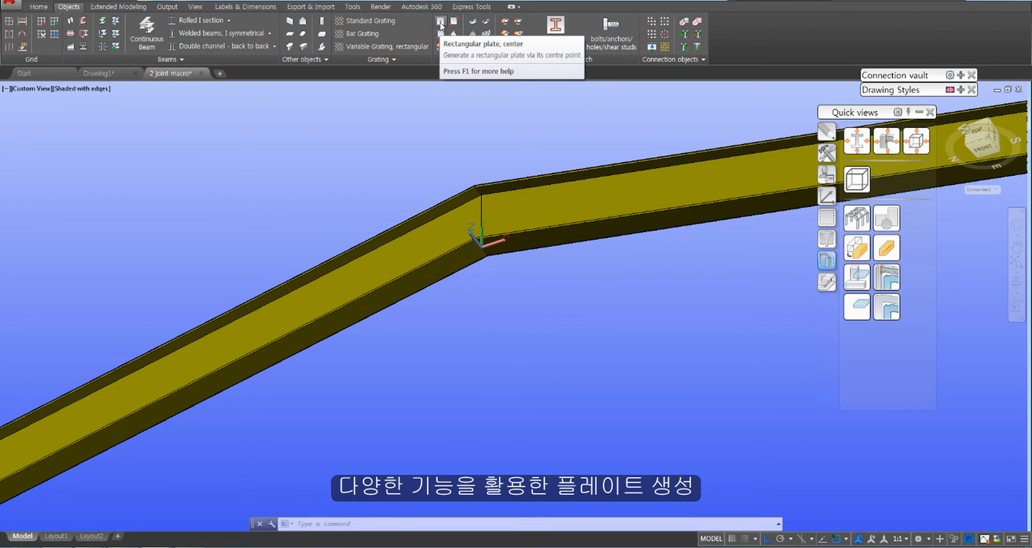
pyautogui.click(440, 22)
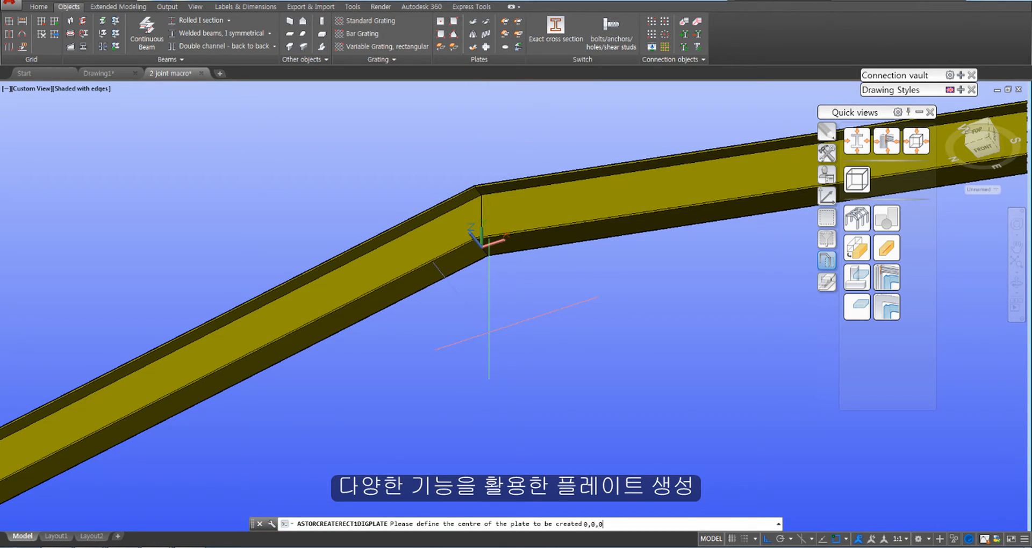
pyautogui.write('0,0,0')
pyautogui.press('Return')
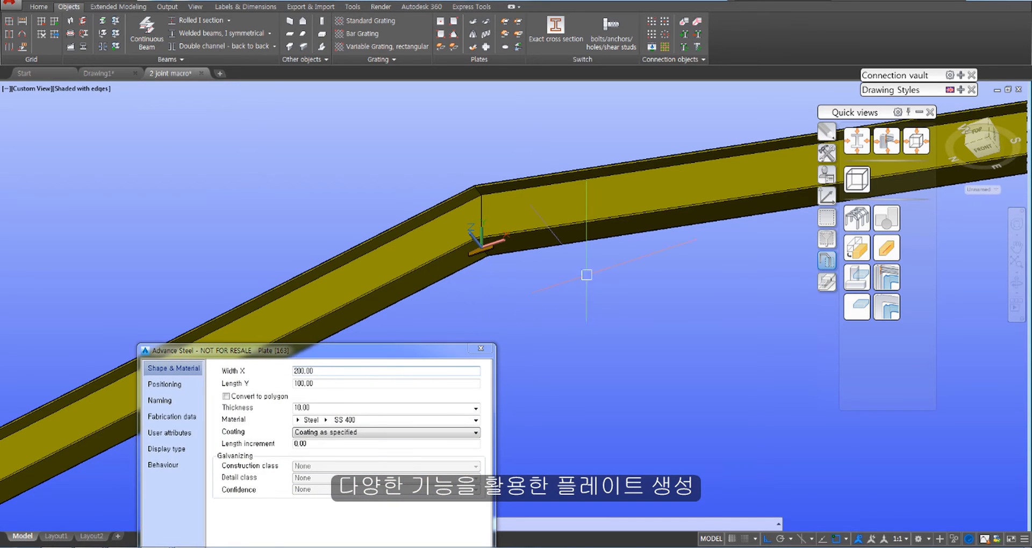
pyautogui.scroll(3, 489, 243)
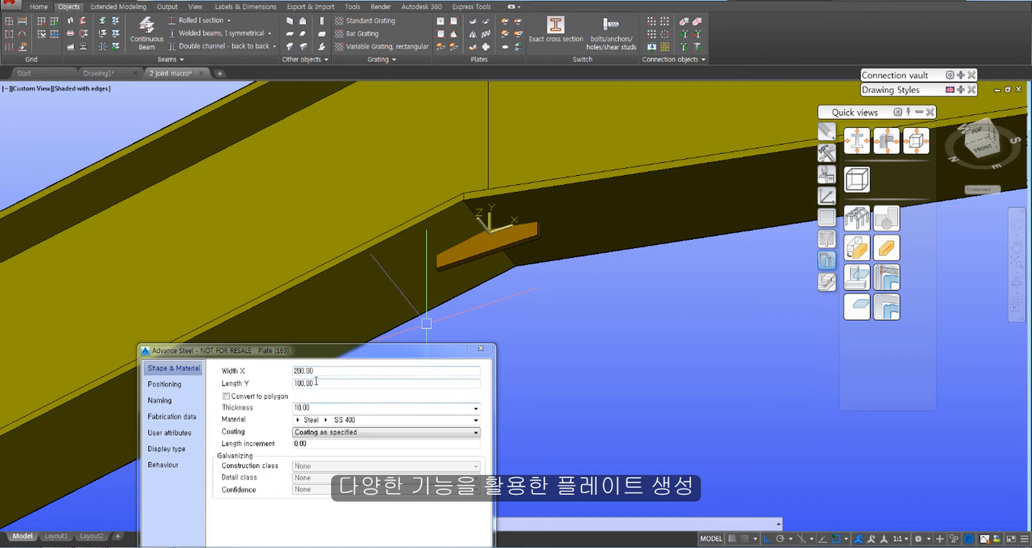
pyautogui.click(480, 348)
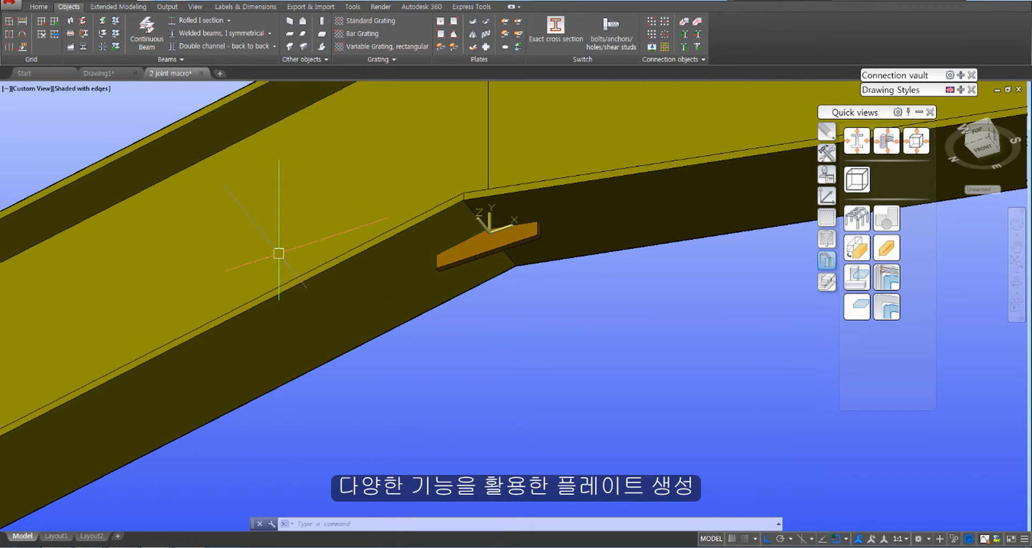
# Show the ridge plate in the Right view with the 2D Wireframe visual style
pyautogui.click(46, 89)
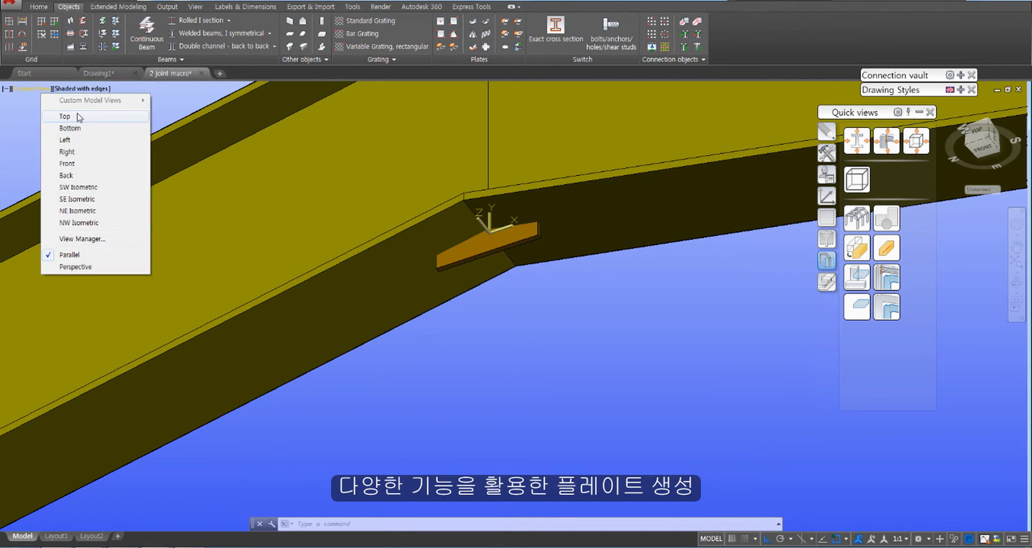
pyautogui.click(68, 164)
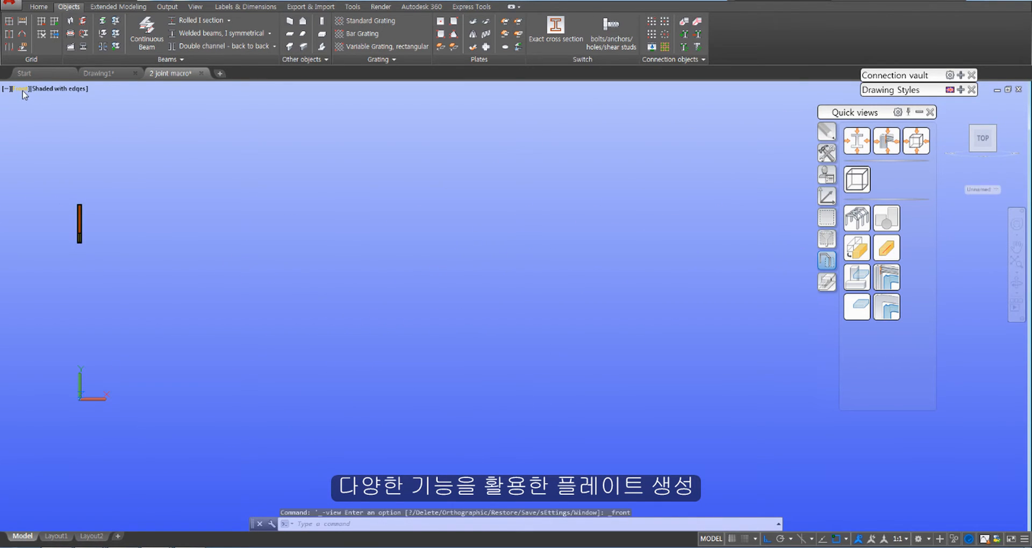
pyautogui.click(21, 88)
pyautogui.click(49, 151)
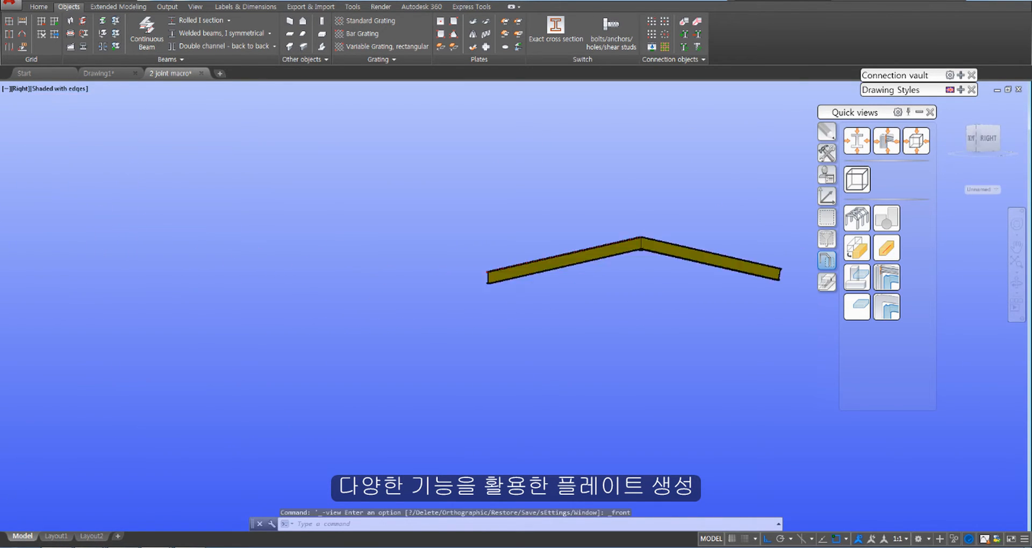
pyautogui.press('Escape')
pyautogui.scroll(5, 460, 258)
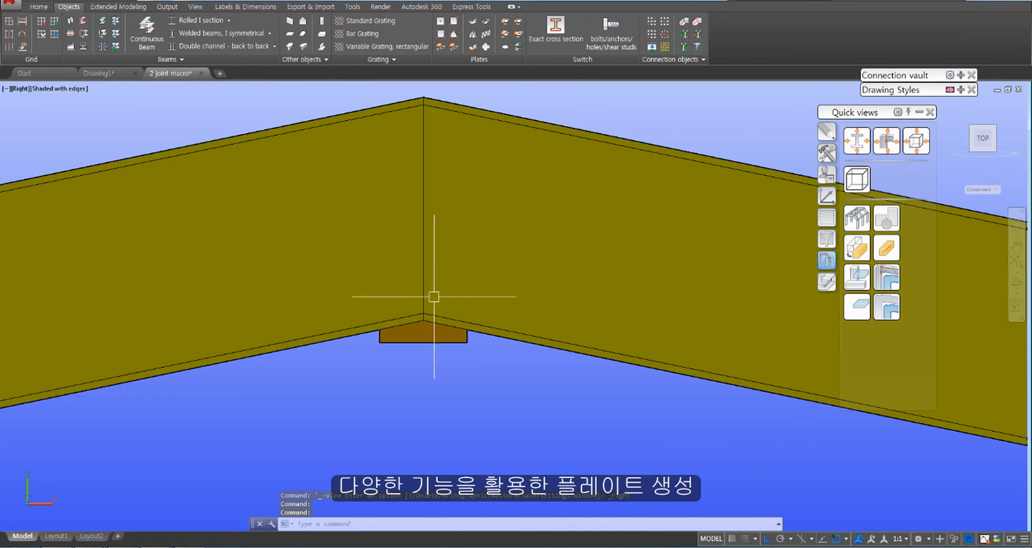
pyautogui.click(69, 89)
pyautogui.click(105, 116)
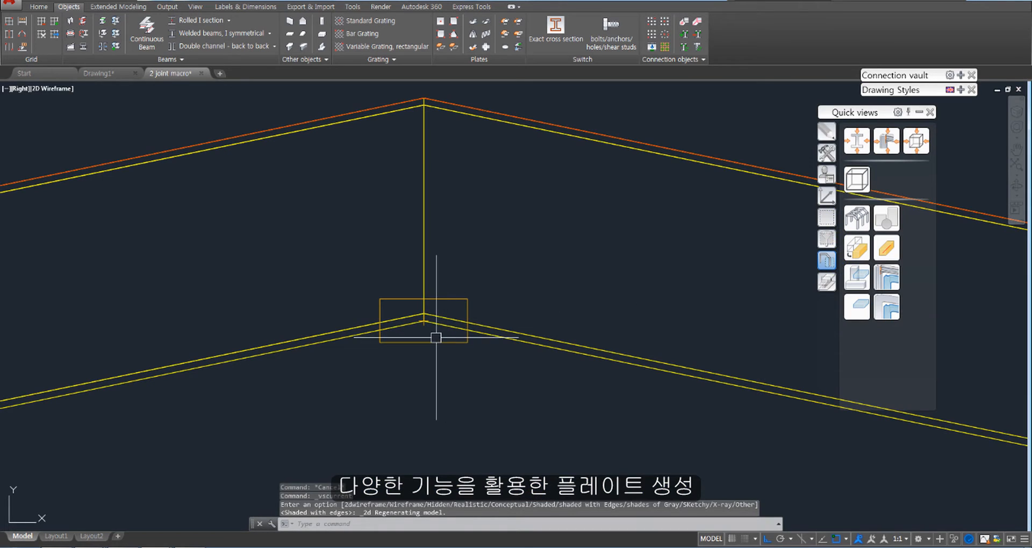
# Open the ridge plate's Advance Properties and set its Width X to 1000
pyautogui.click(464, 300)
pyautogui.rightClick(576, 220)
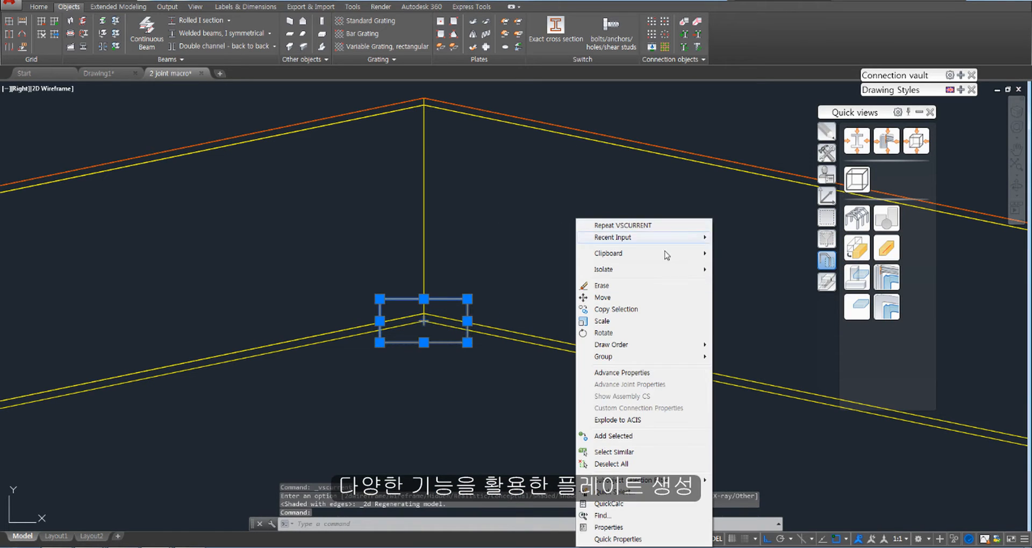
pyautogui.click(634, 373)
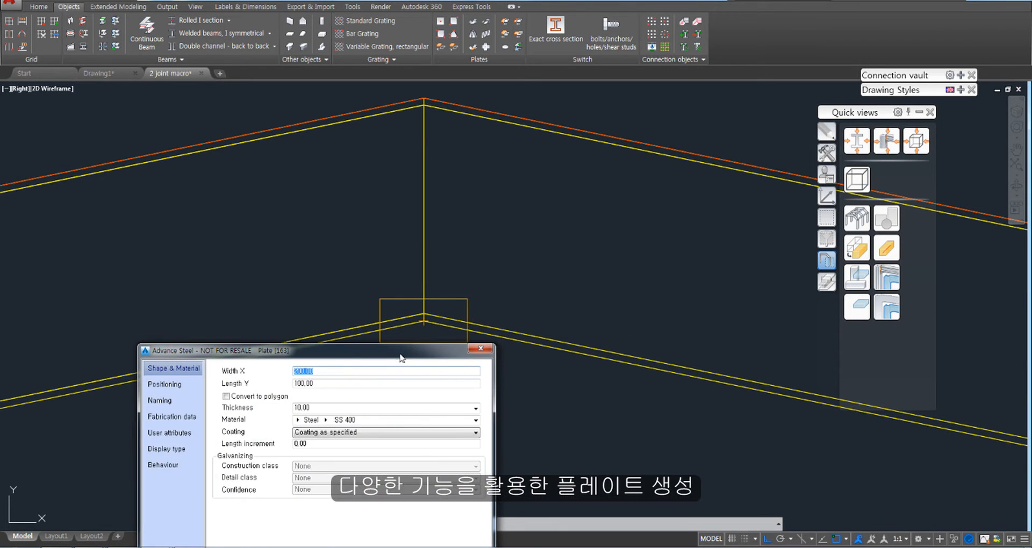
pyautogui.moveTo(402, 358); pyautogui.dragTo(717, 65)
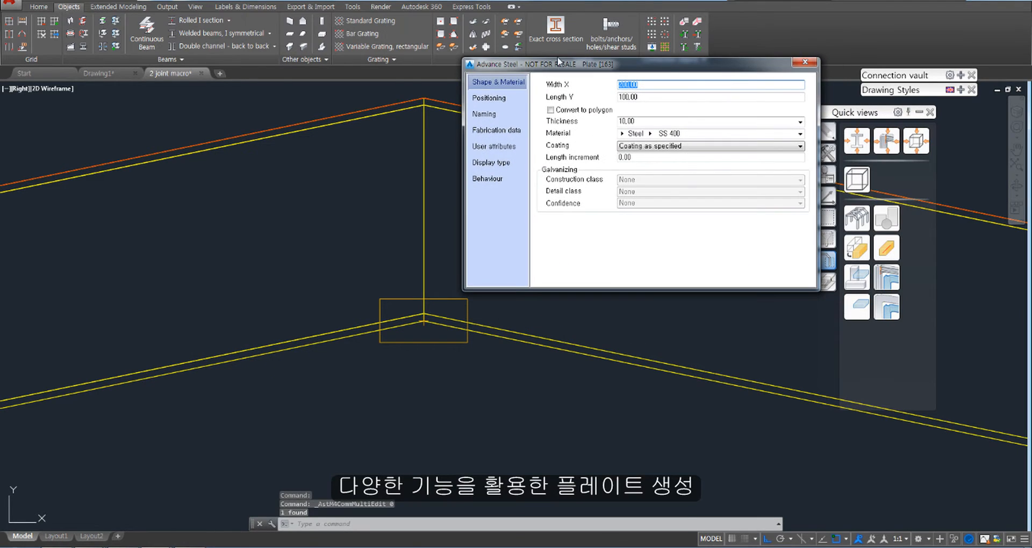
pyautogui.press('Tab')
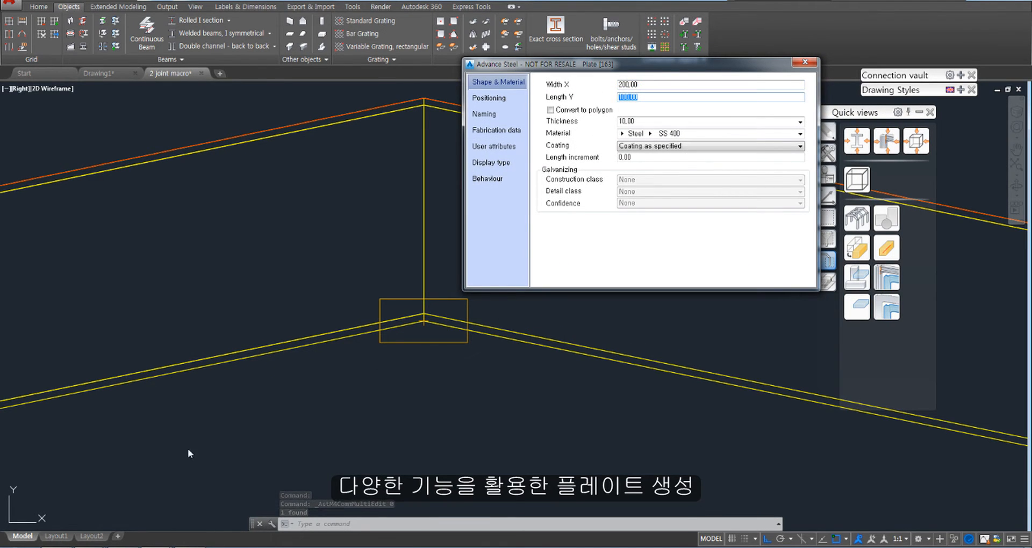
pyautogui.click(513, 82)
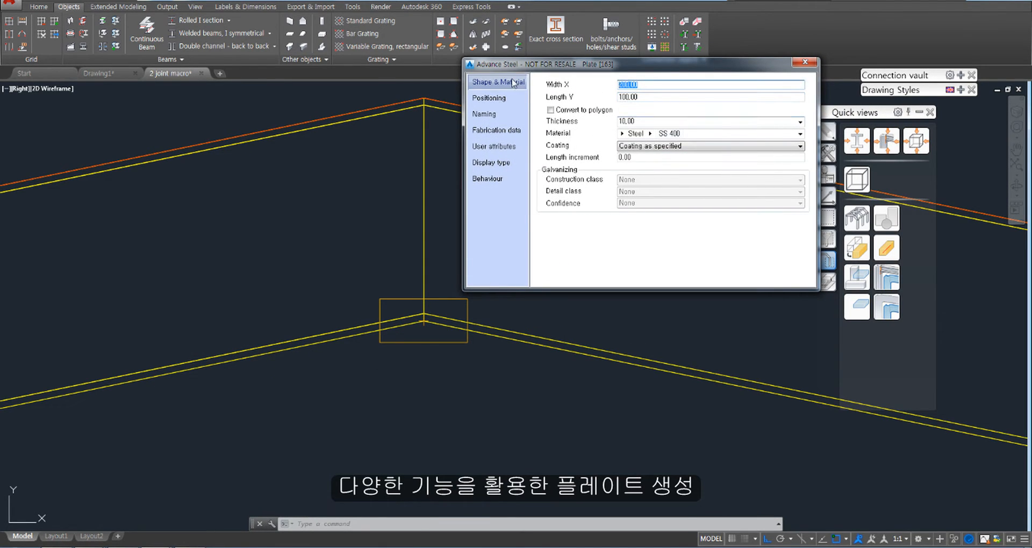
pyautogui.write('1')
pyautogui.click(513, 82)
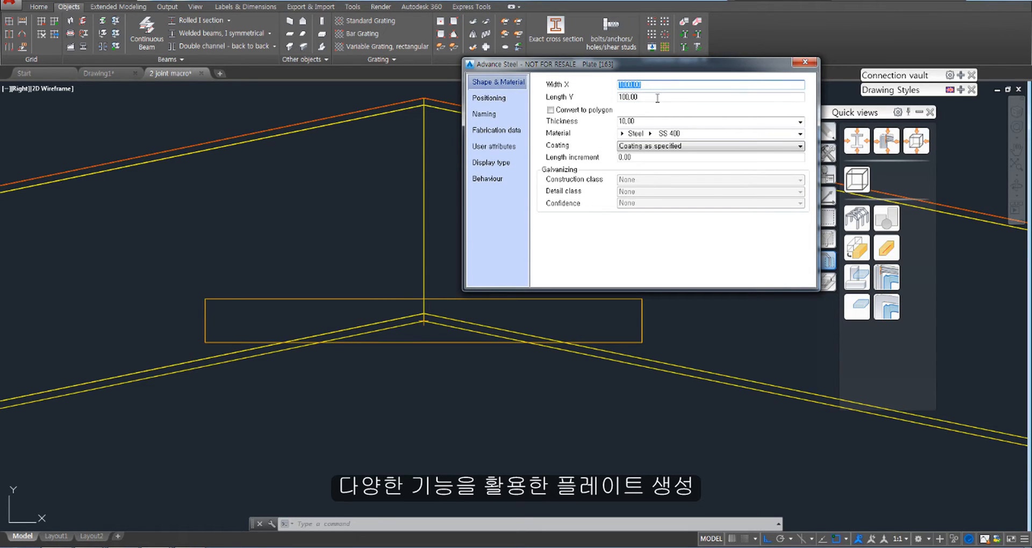
# Set the plate's Length Y to 200 and its positioning offset to the upper middle point
pyautogui.press('Tab')
pyautogui.write('200')
pyautogui.click(491, 83)
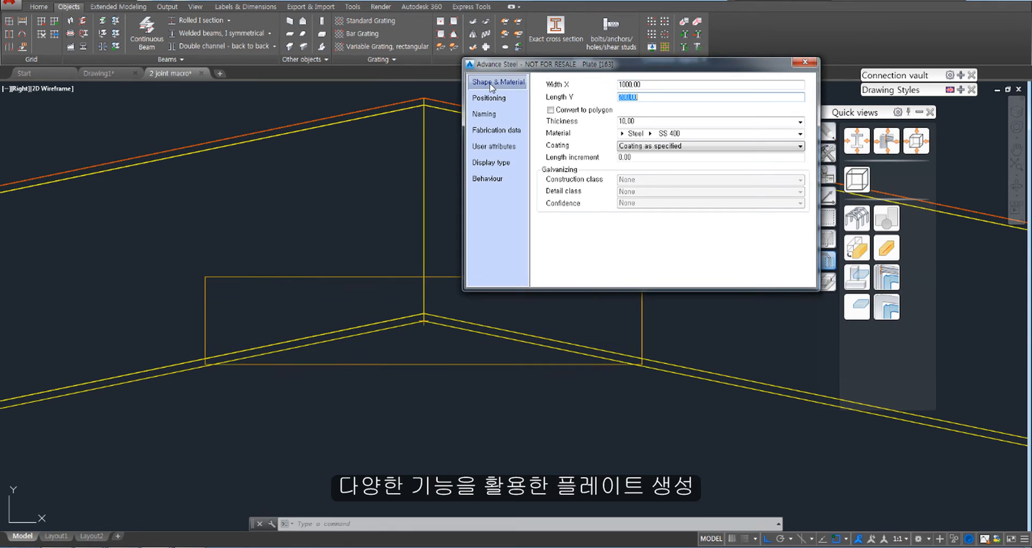
pyautogui.click(485, 100)
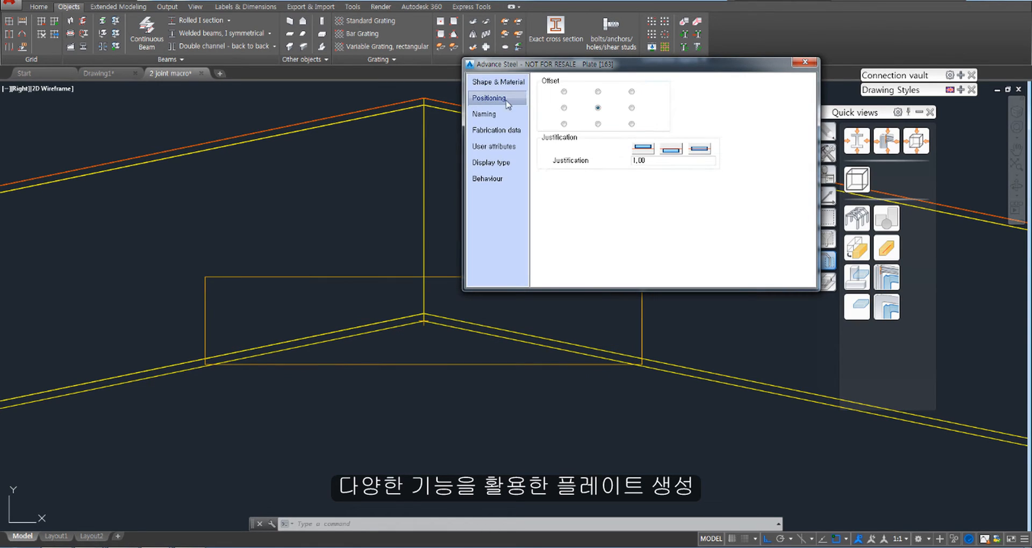
pyautogui.click(597, 93)
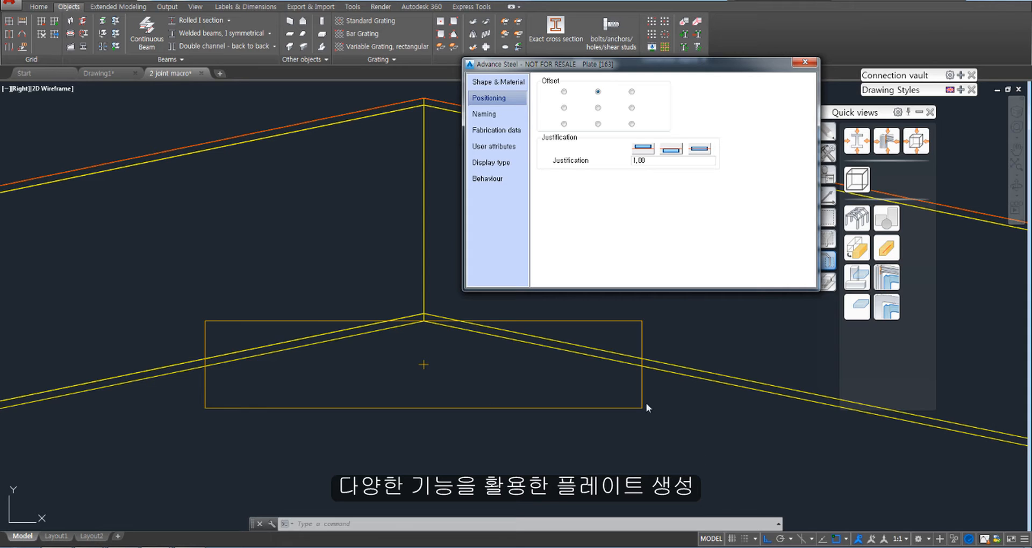
# Try widths of 1500, 1800 and 200 for the ridge plate, and set its Width X to 2000
pyautogui.click(497, 81)
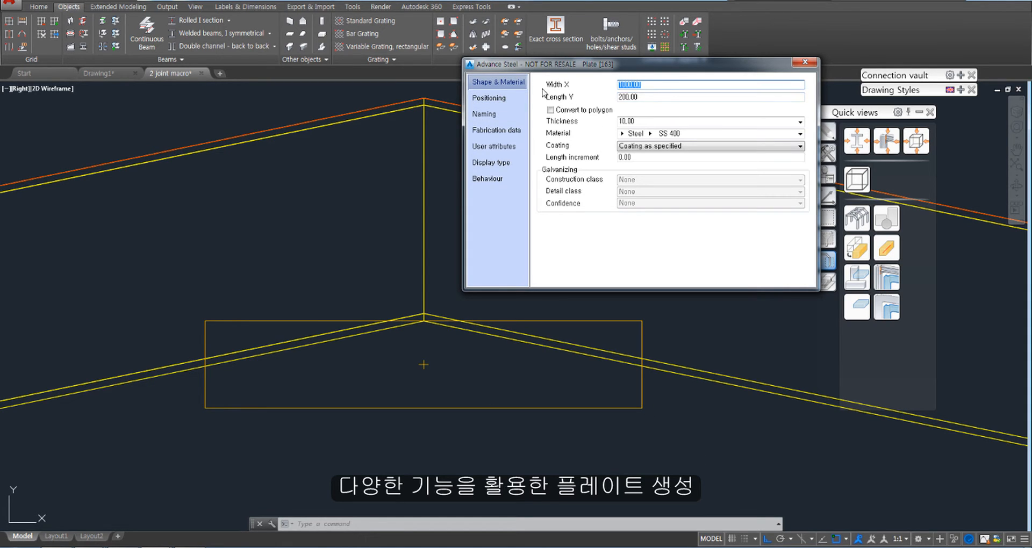
pyautogui.write('1500')
pyautogui.press('Return')
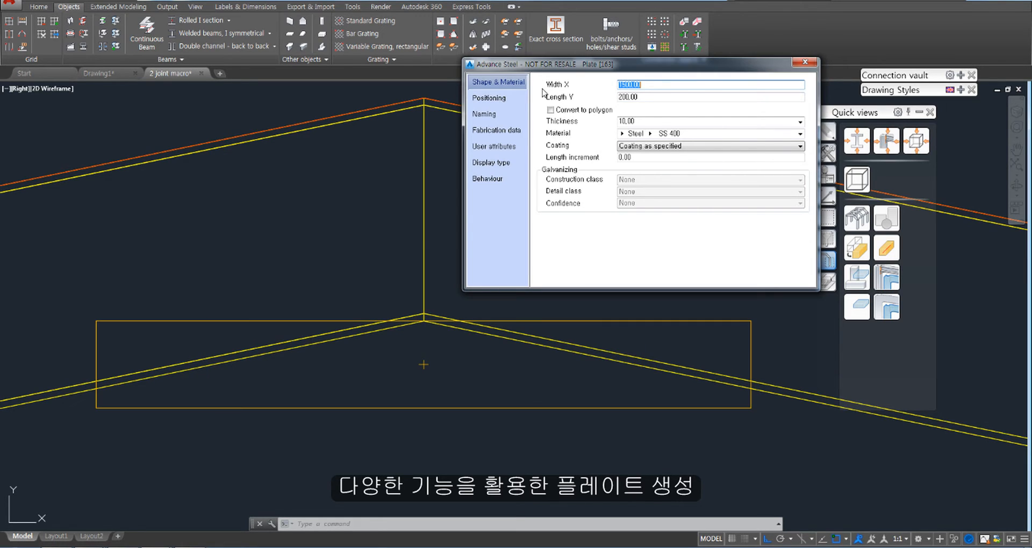
pyautogui.write('18')
pyautogui.press('Return')
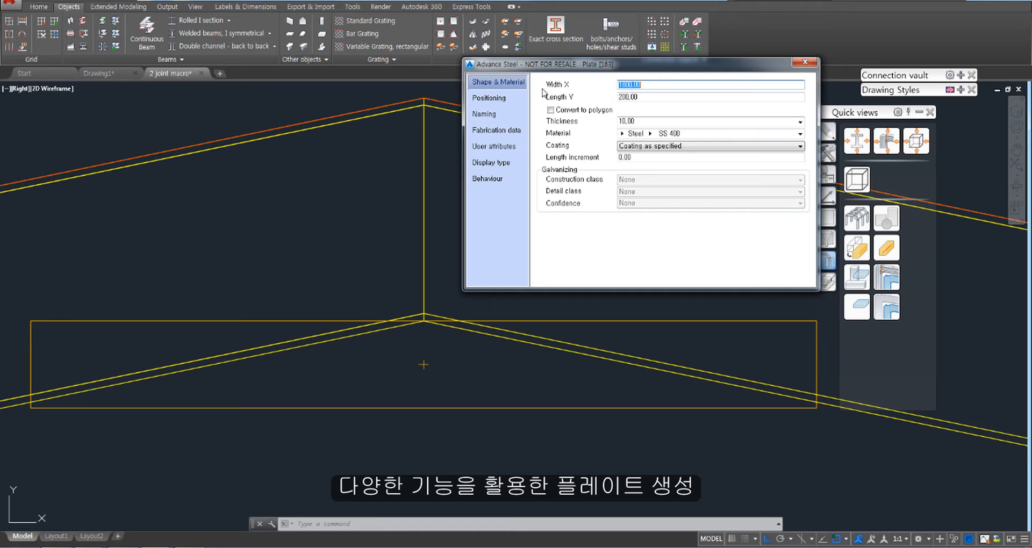
pyautogui.write('200')
pyautogui.press('Return')
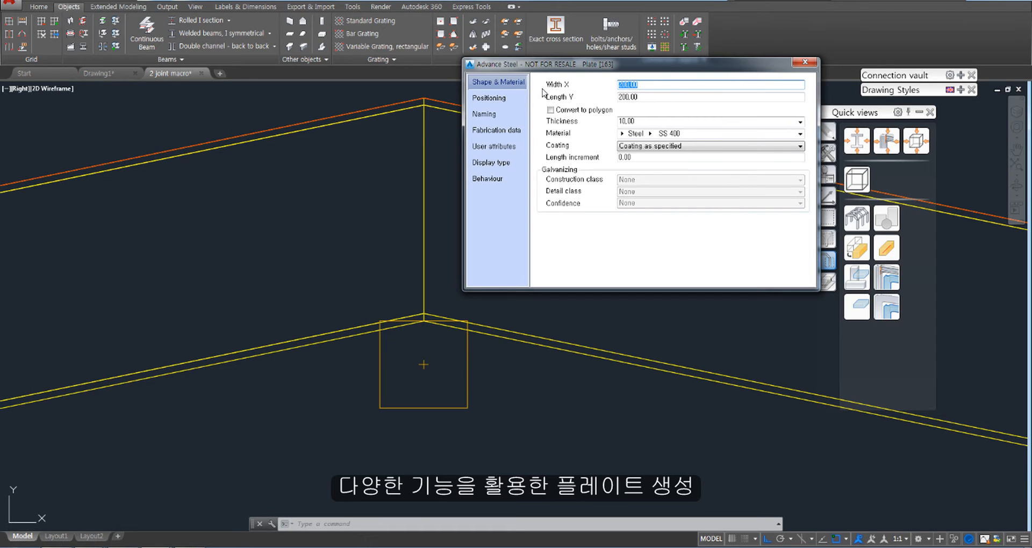
pyautogui.write('2000')
pyautogui.press('Return')
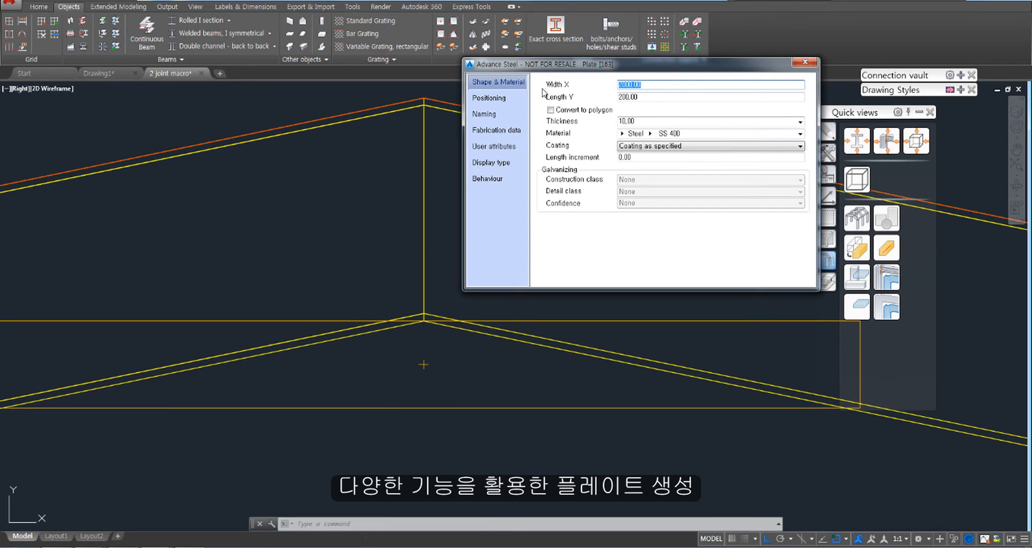
pyautogui.scroll(-4, 375, 431)
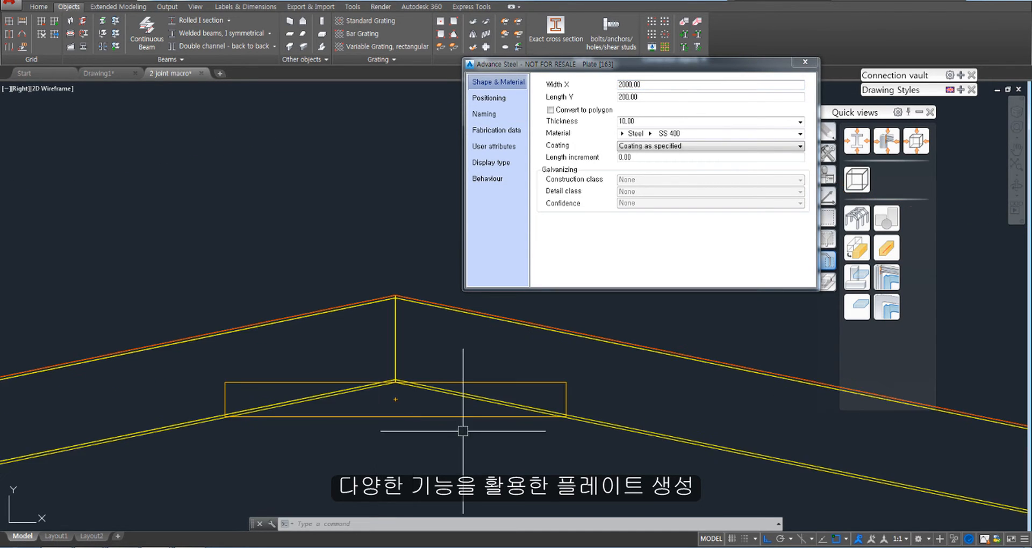
pyautogui.moveTo(463, 430); pyautogui.dragTo(431, 407, button='middle')
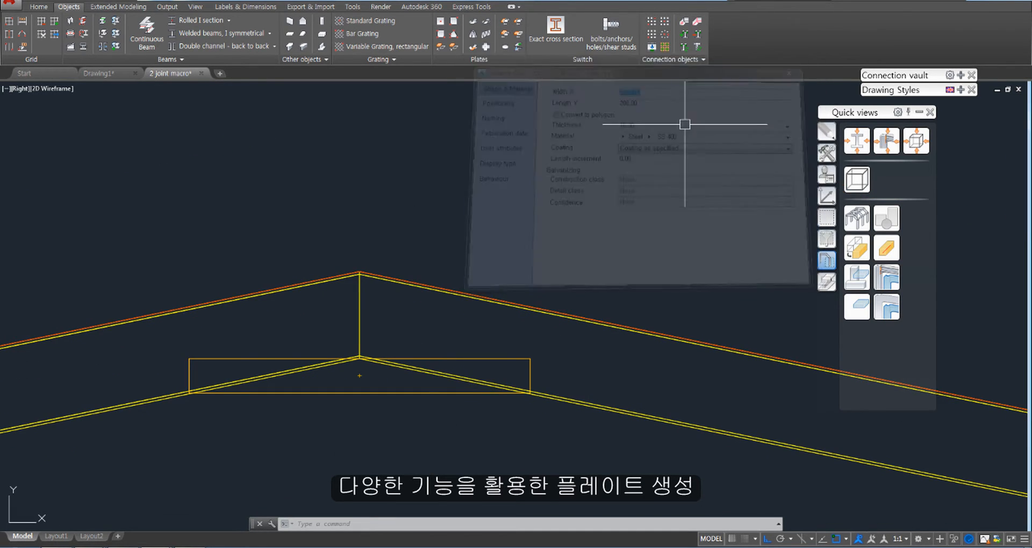
# Show all objects of the steel frame again and display the model with the Realistic visual style
pyautogui.keyDown('shift'); pyautogui.moveTo(457, 309); pyautogui.dragTo(491, 371, button='middle'); pyautogui.keyUp('shift')
pyautogui.rightClick(422, 177)
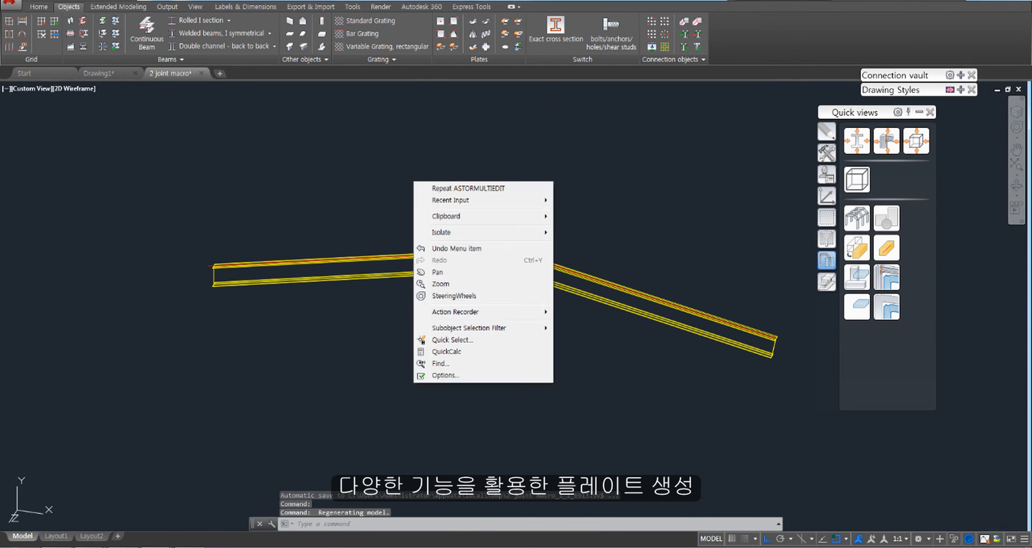
pyautogui.press('Escape')
pyautogui.press('Escape')
pyautogui.click(861, 217)
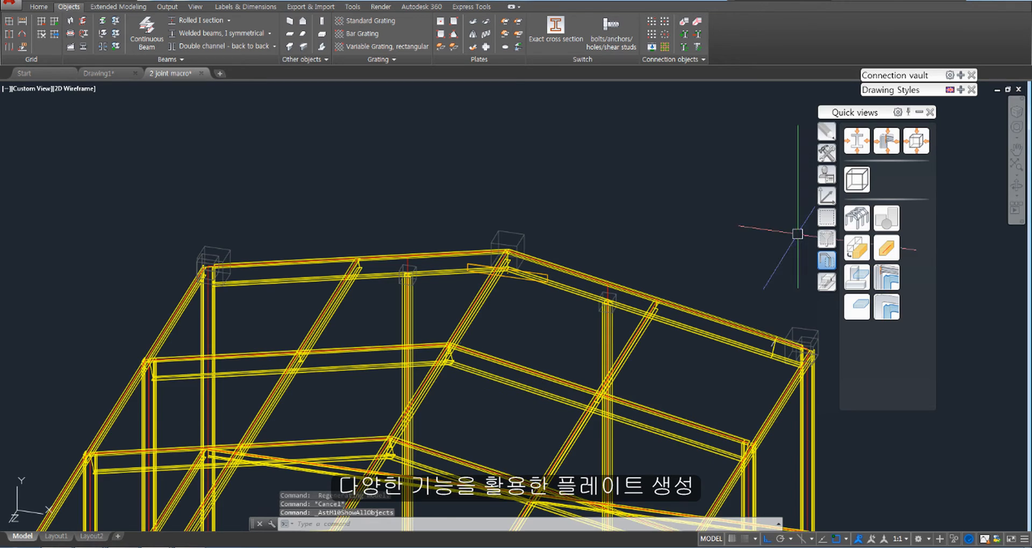
pyautogui.moveTo(447, 371); pyautogui.dragTo(502, 278, button='middle')
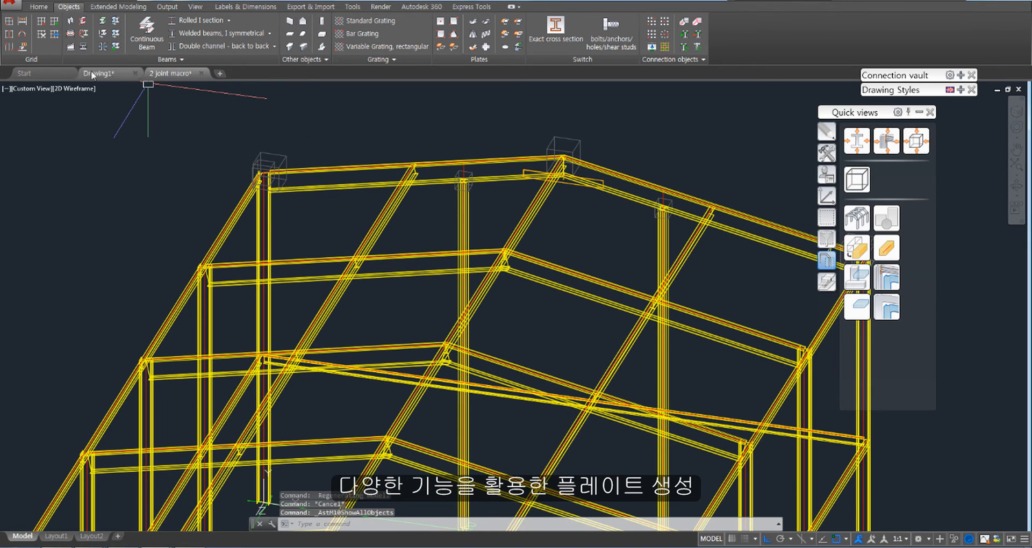
pyautogui.click(66, 90)
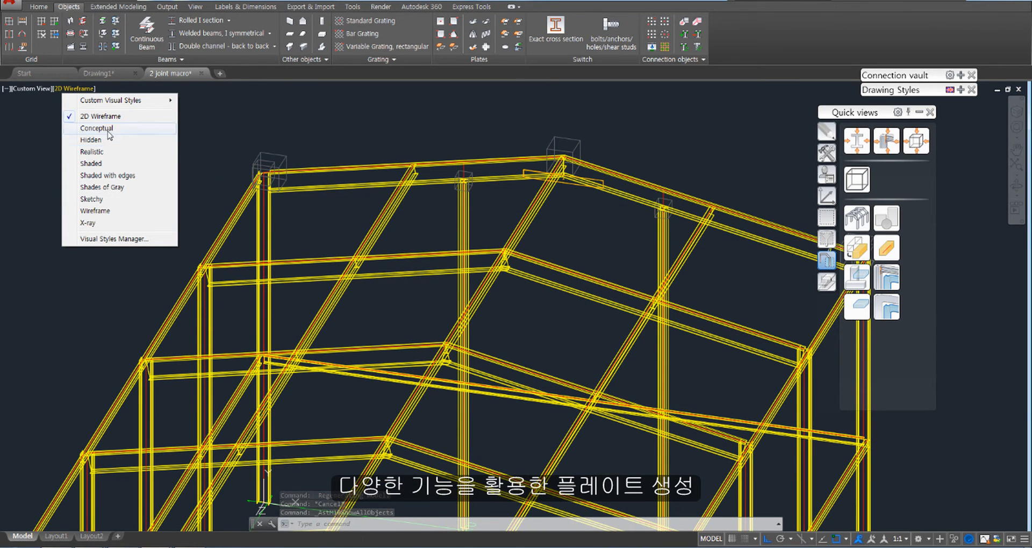
pyautogui.click(97, 151)
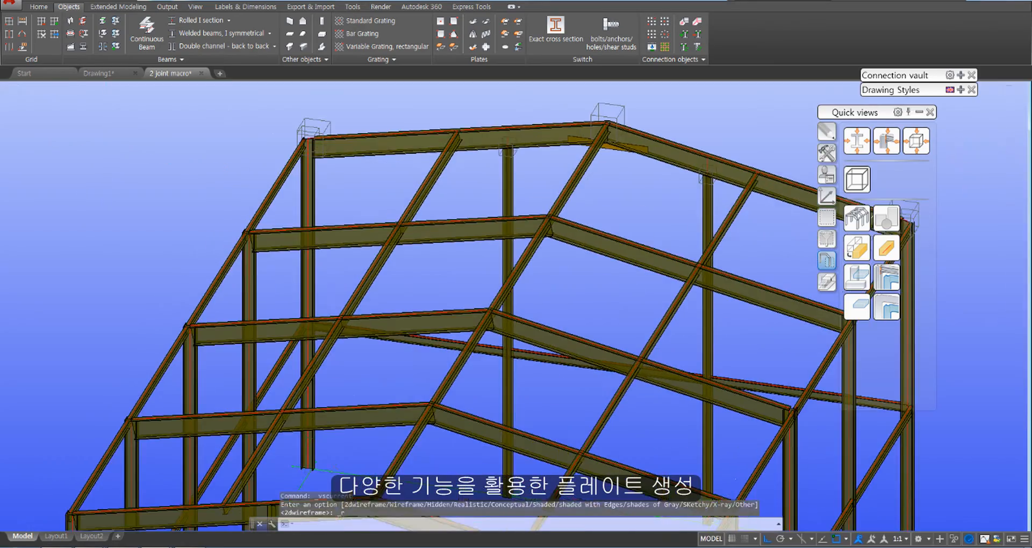
# Examine the frame's corner joint where the rafter end meets the top of the column
pyautogui.moveTo(596, 166)
pyautogui.keyDown('shift'); pyautogui.mouseDown(button='middle')
pyautogui.moveTo(527, 167)
pyautogui.moveTo(509, 269)
pyautogui.mouseUp(button='middle'); pyautogui.keyUp('shift')
pyautogui.moveTo(246, 204)
pyautogui.mouseDown(button='middle')
pyautogui.moveTo(287, 253)
pyautogui.moveTo(379, 279)
pyautogui.mouseUp(button='middle')
pyautogui.scroll(10, 307, 211)
pyautogui.moveTo(309, 275); pyautogui.dragTo(295, 220, button='middle')
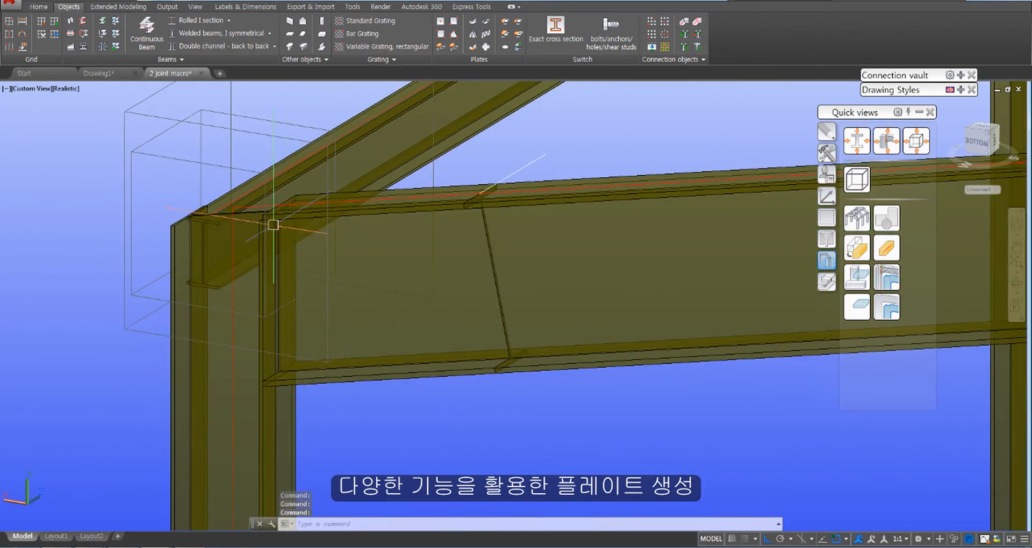
pyautogui.moveTo(212, 223)
pyautogui.keyDown('shift'); pyautogui.mouseDown(button='middle')
pyautogui.moveTo(311, 272)
pyautogui.moveTo(414, 292)
pyautogui.moveTo(546, 294)
pyautogui.mouseUp(button='middle'); pyautogui.keyUp('shift')
pyautogui.scroll(8, 426, 260)
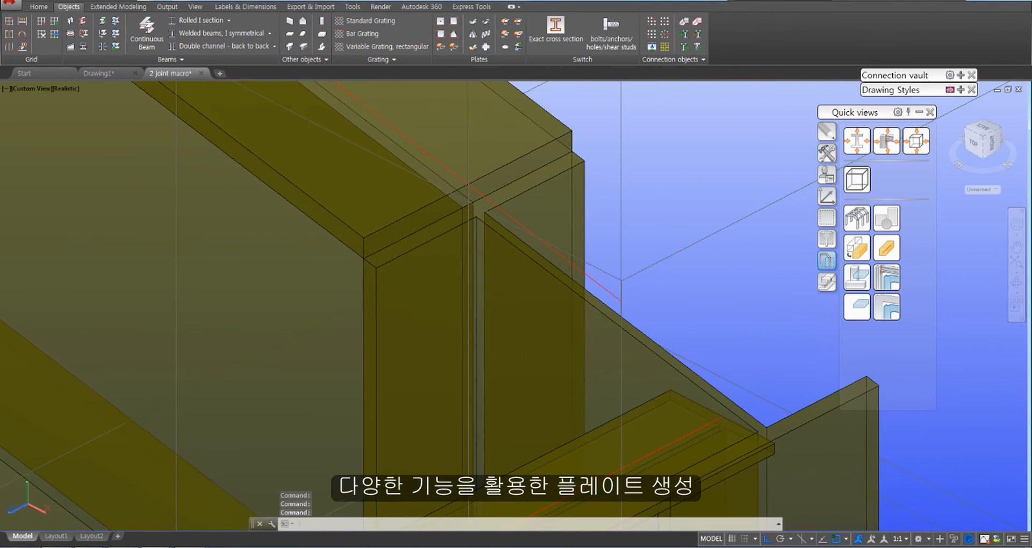
pyautogui.moveTo(653, 410); pyautogui.dragTo(594, 276, button='middle')
pyautogui.moveTo(606, 344); pyautogui.dragTo(606, 444, button='middle')
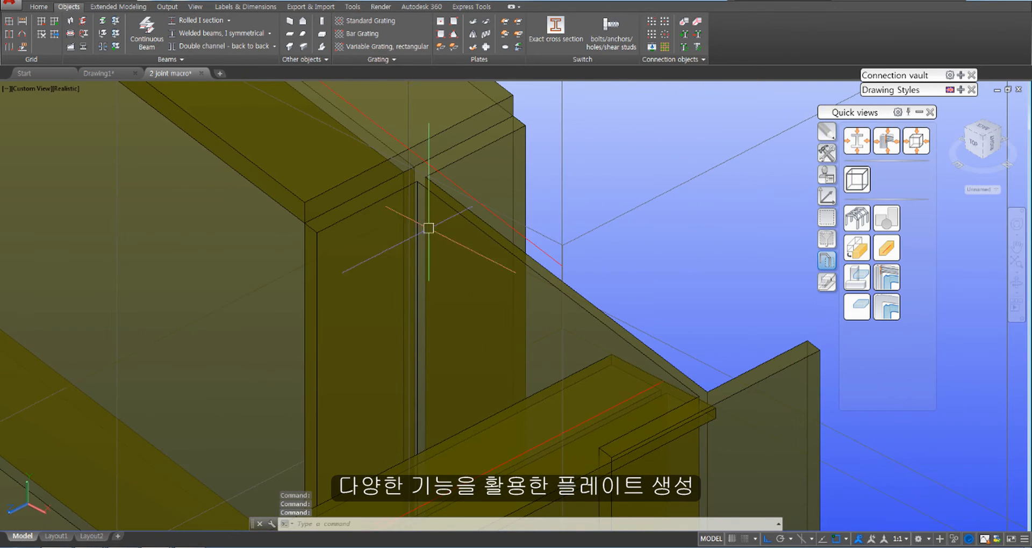
# Create a rectangular three-point plate over the corner column's top, using endpoint snaps across the rafter end and at the column's outer corner
pyautogui.click(441, 34)
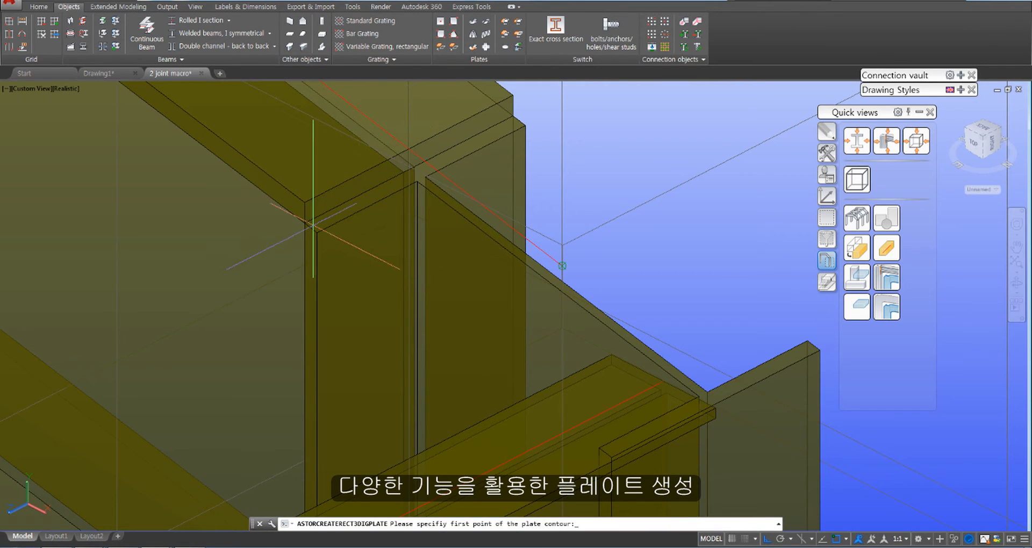
pyautogui.keyDown('shift'); pyautogui.rightClick(314, 226); pyautogui.keyUp('shift')
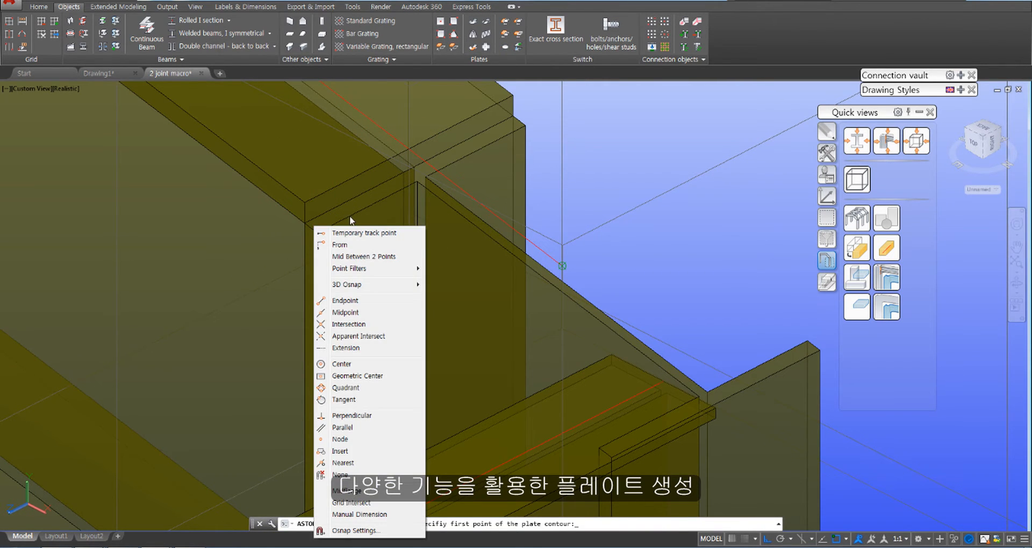
pyautogui.click(356, 301)
pyautogui.click(305, 222)
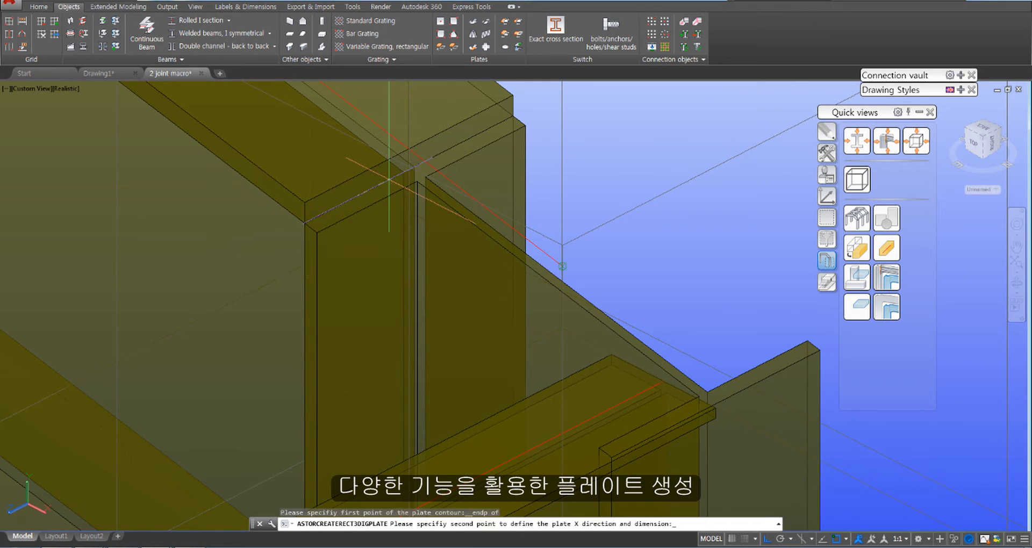
pyautogui.keyDown('shift'); pyautogui.rightClick(529, 139); pyautogui.keyUp('shift')
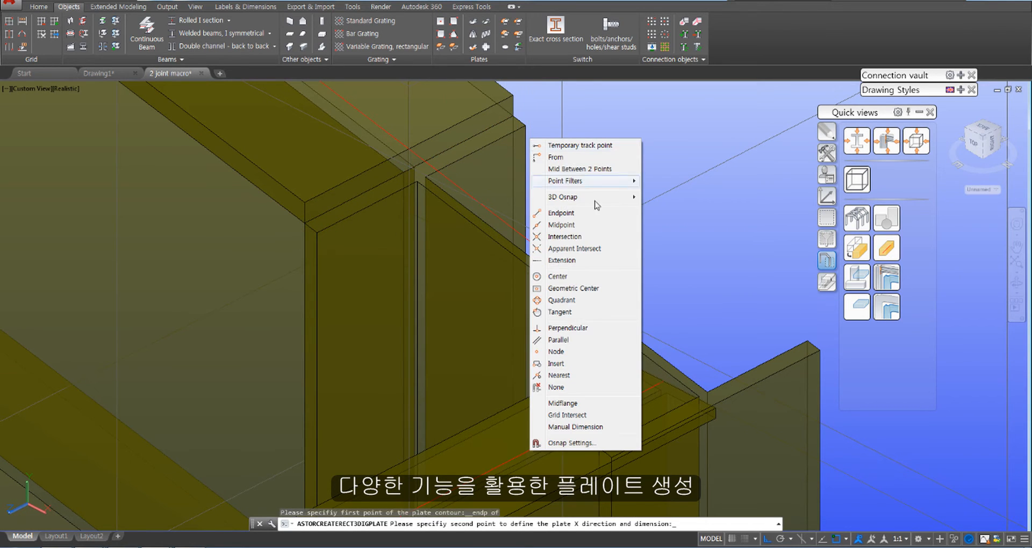
pyautogui.click(562, 214)
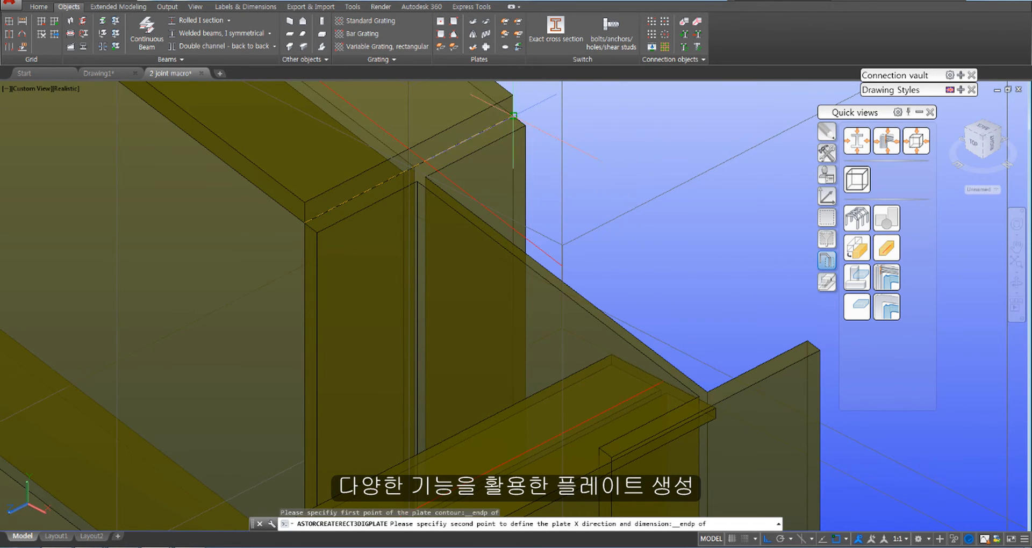
pyautogui.click(521, 122)
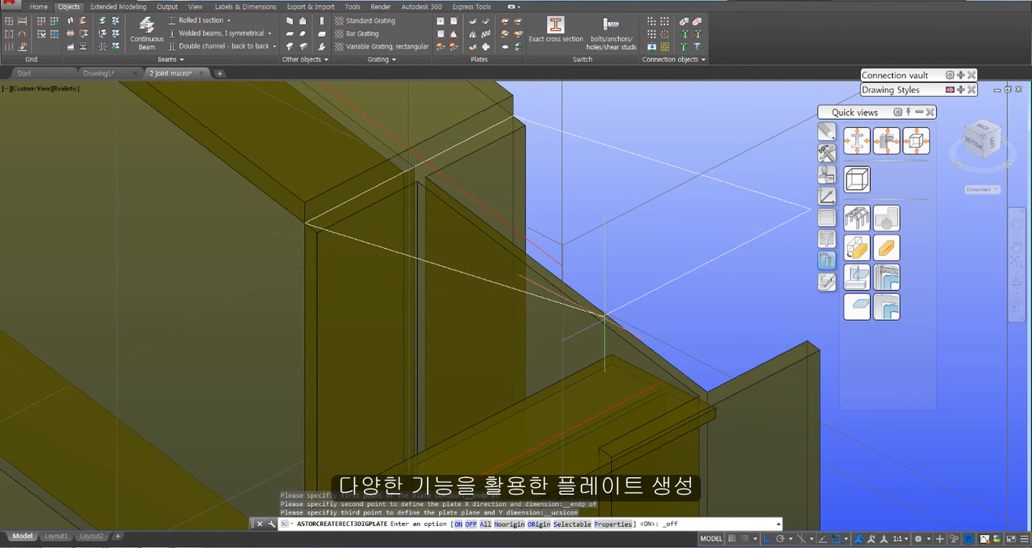
pyautogui.moveTo(607, 324); pyautogui.dragTo(553, 136, button='middle')
pyautogui.keyDown('shift'); pyautogui.rightClick(569, 204); pyautogui.keyUp('shift')
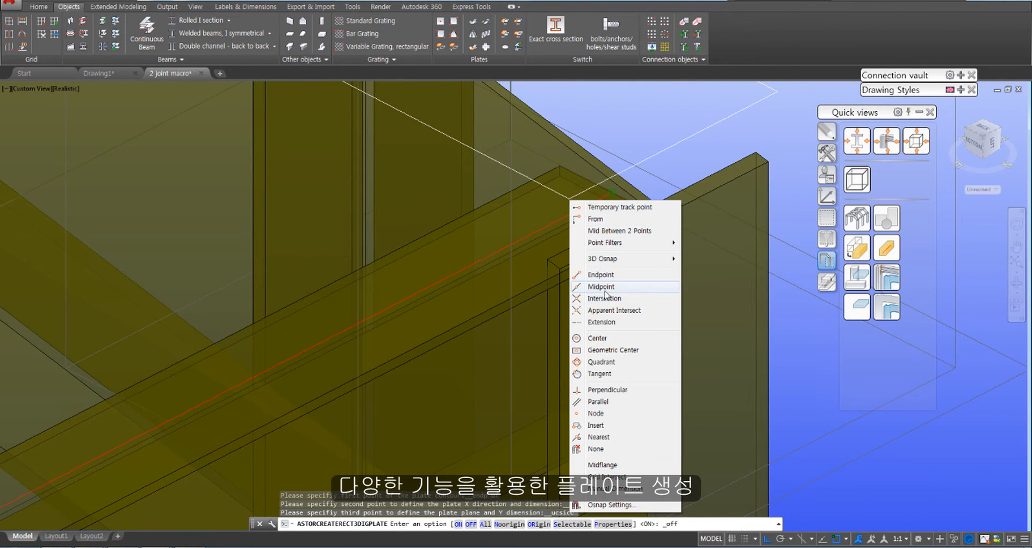
pyautogui.click(600, 274)
pyautogui.click(562, 265)
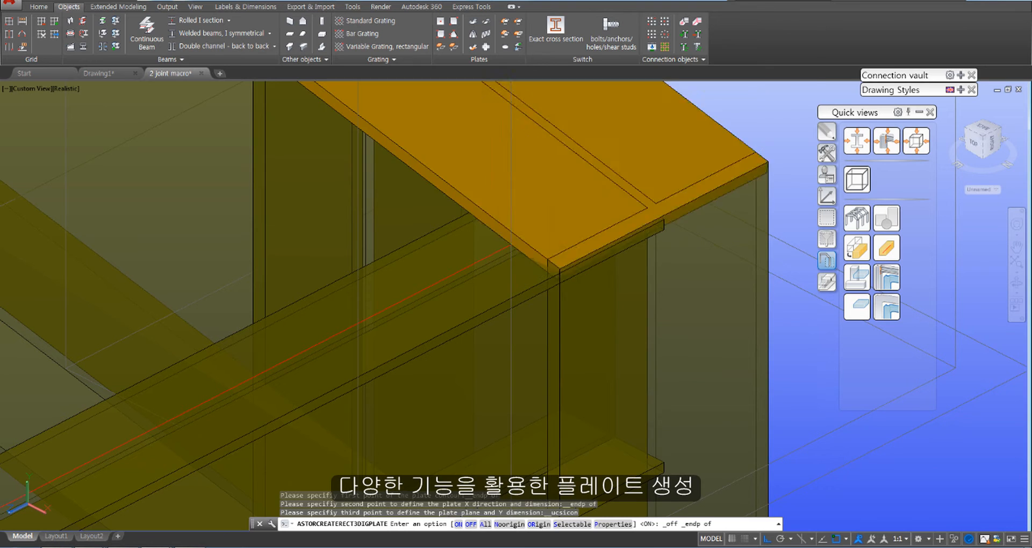
# Set the column top plate's thickness to 16
pyautogui.scroll(-5, 285, 244)
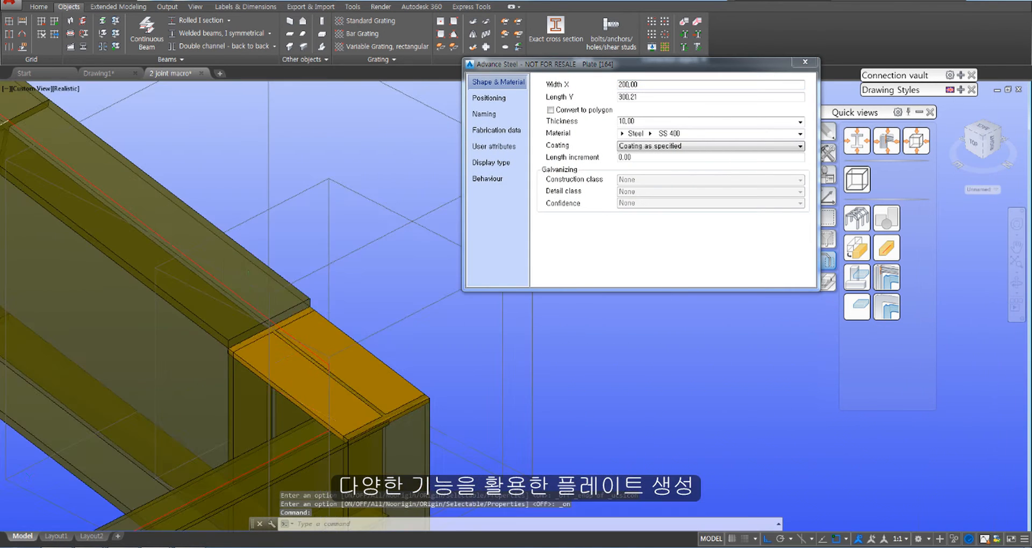
pyautogui.scroll(3, 265, 310)
pyautogui.scroll(2, 270, 289)
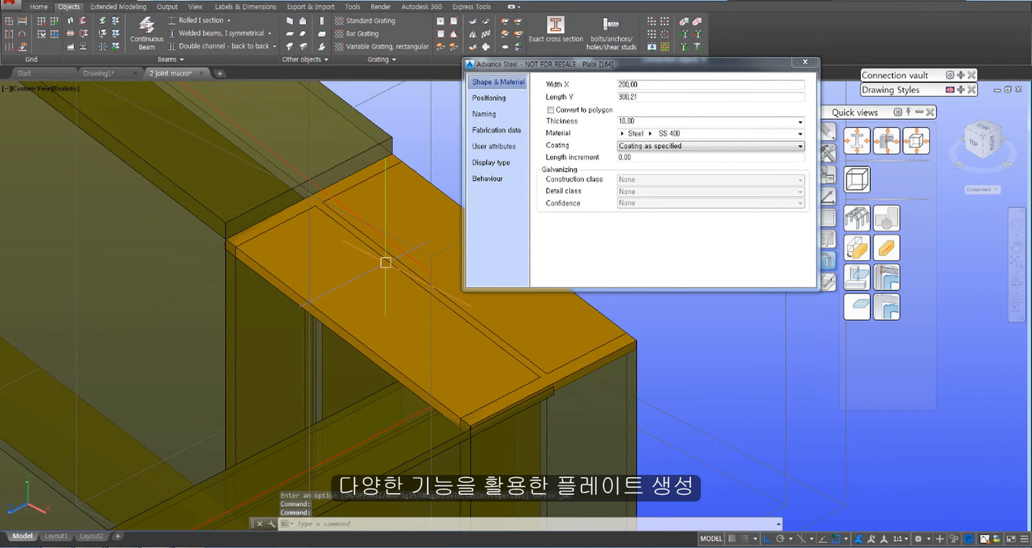
pyautogui.doubleClick(629, 121)
pyautogui.write('18')
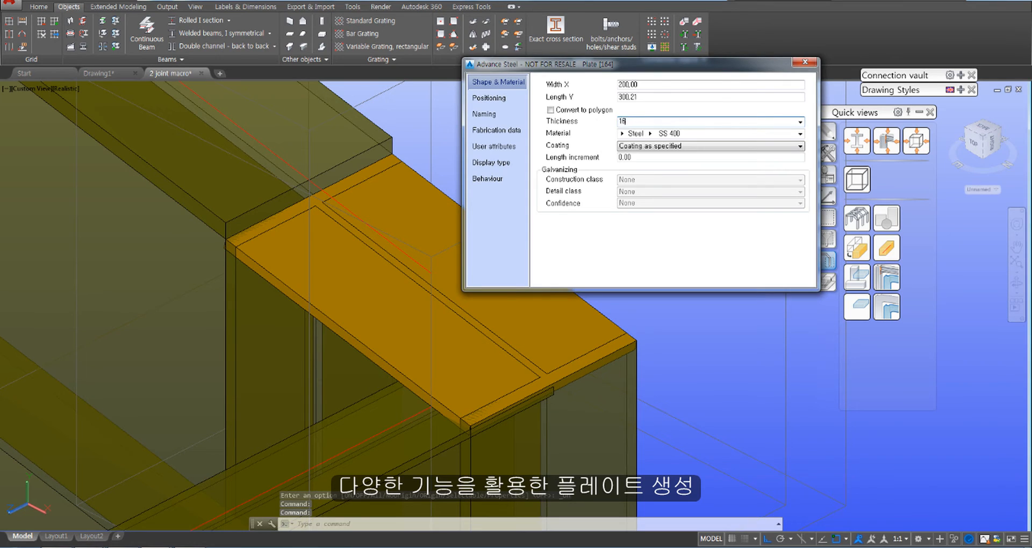
pyautogui.write('6')
pyautogui.press('Return')
# Compare the column top plate's justification options, set the justification to 0.00 and close its properties
pyautogui.click(489, 98)
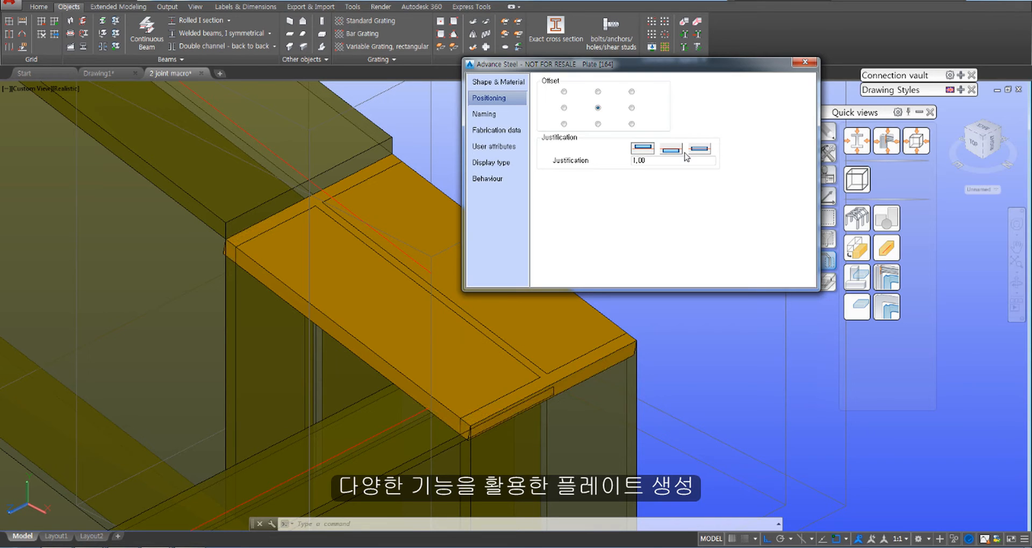
pyautogui.click(673, 151)
pyautogui.click(706, 152)
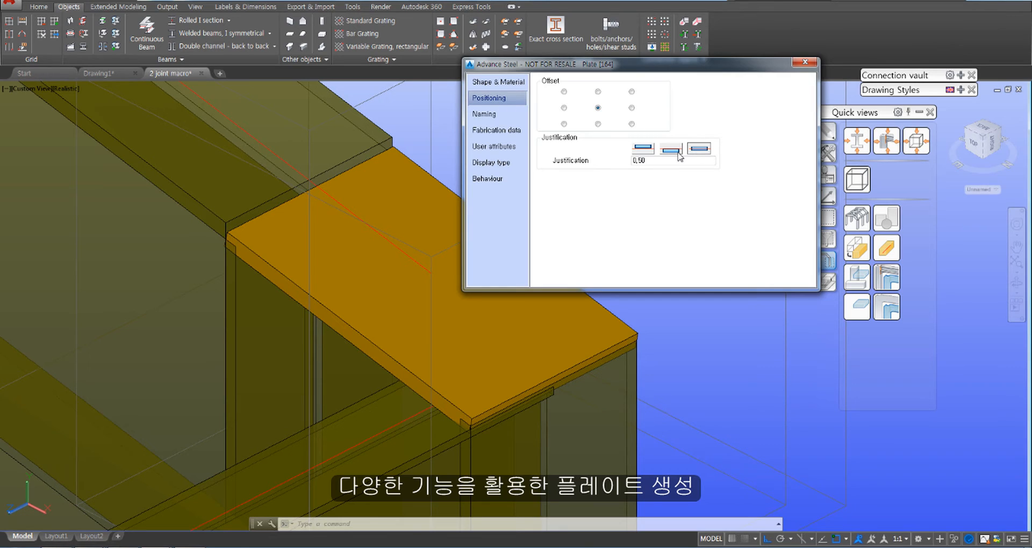
pyautogui.click(672, 152)
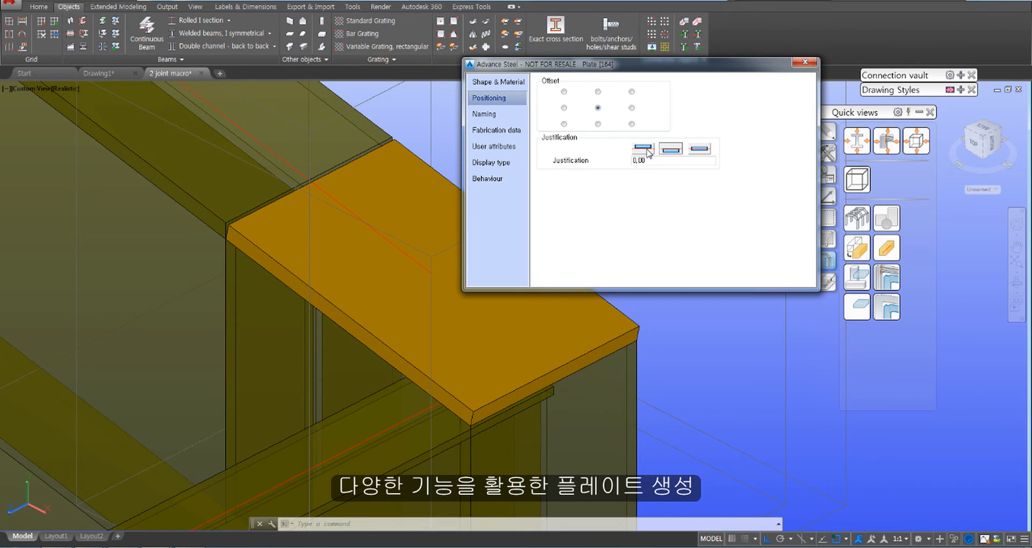
pyautogui.click(643, 150)
pyautogui.click(671, 150)
pyautogui.click(805, 62)
pyautogui.scroll(-5, 396, 182)
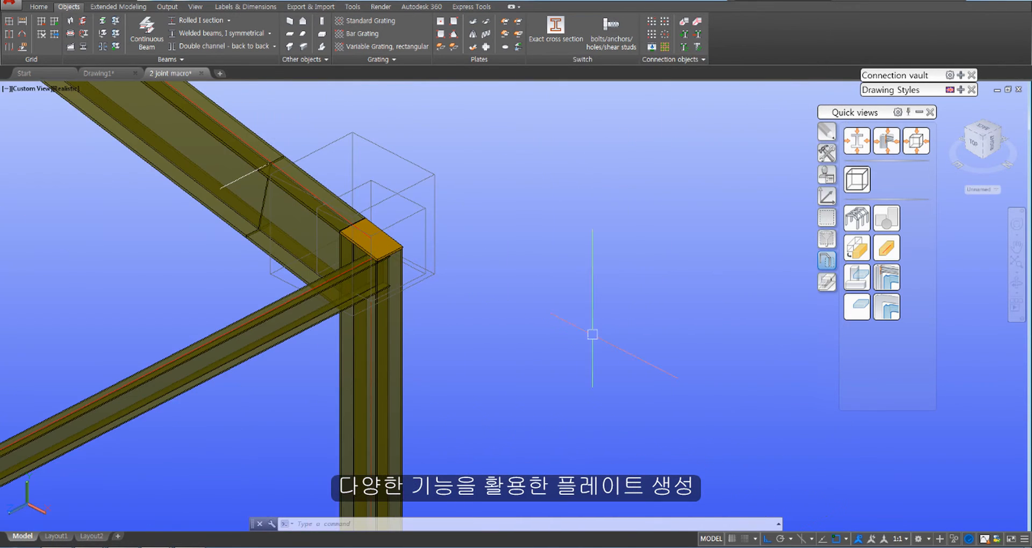
# Align the UCS to the rafter's own coordinate system beside the seam in its top flange near the corner column
pyautogui.scroll(-5, 619, 402)
pyautogui.keyDown('shift'); pyautogui.moveTo(576, 369); pyautogui.dragTo(387, 381, button='middle'); pyautogui.keyUp('shift')
pyautogui.moveTo(241, 373); pyautogui.dragTo(682, 290, button='middle')
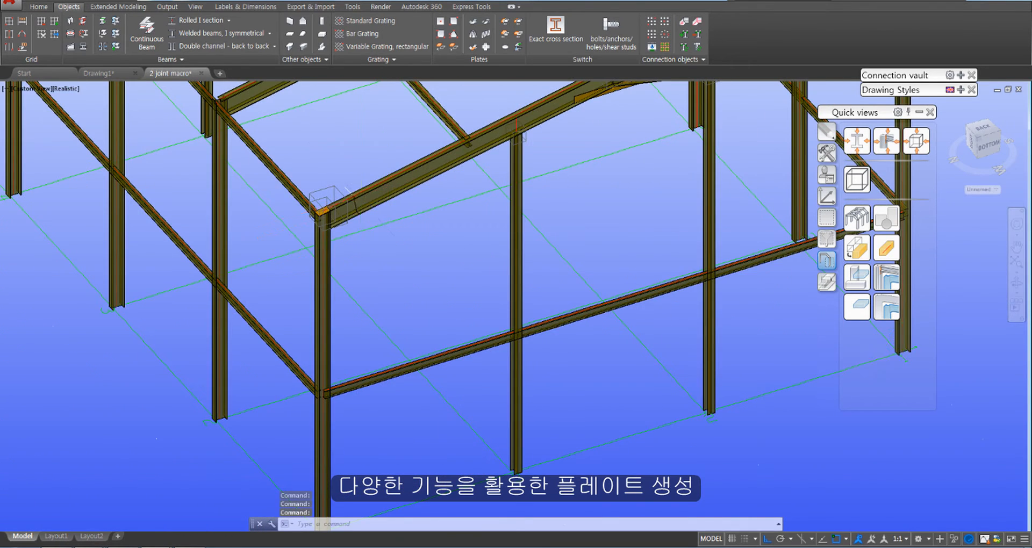
pyautogui.scroll(8, 372, 185)
pyautogui.moveTo(423, 263); pyautogui.dragTo(429, 291, button='middle')
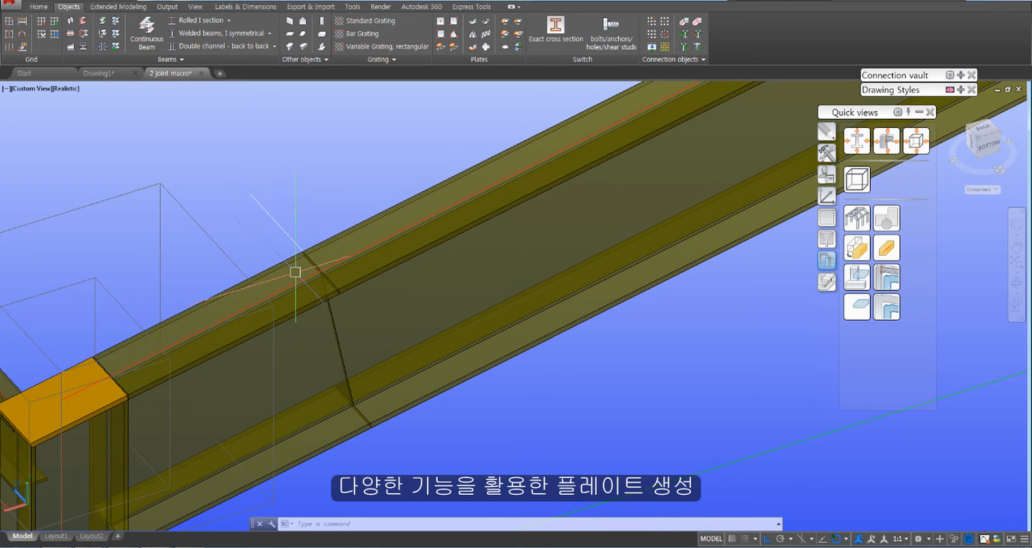
pyautogui.click(825, 199)
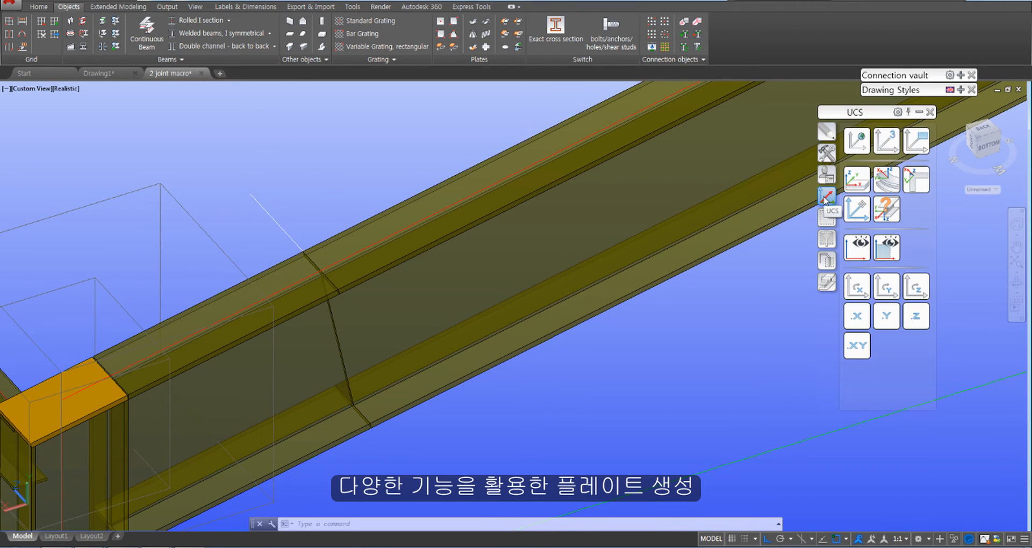
pyautogui.click(855, 183)
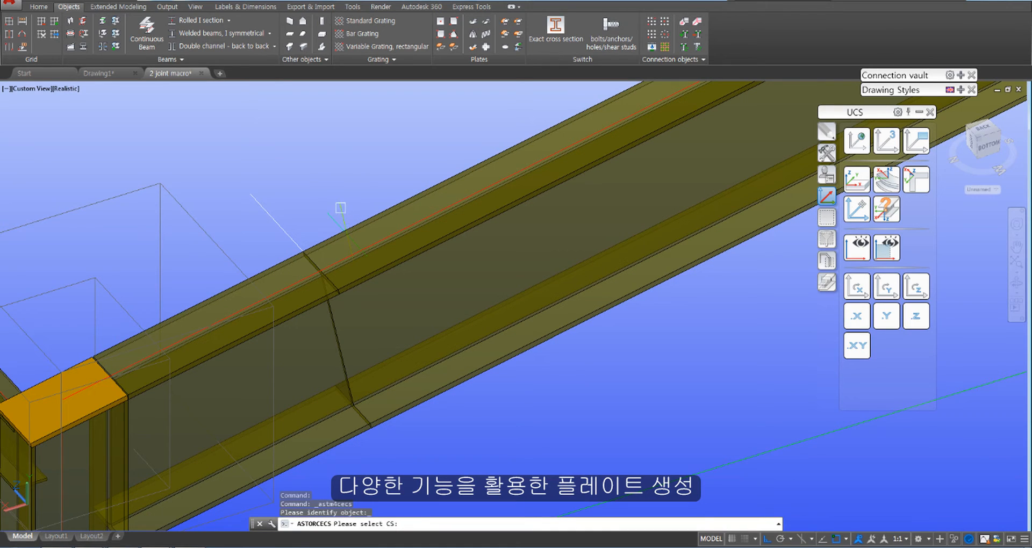
pyautogui.click(342, 211)
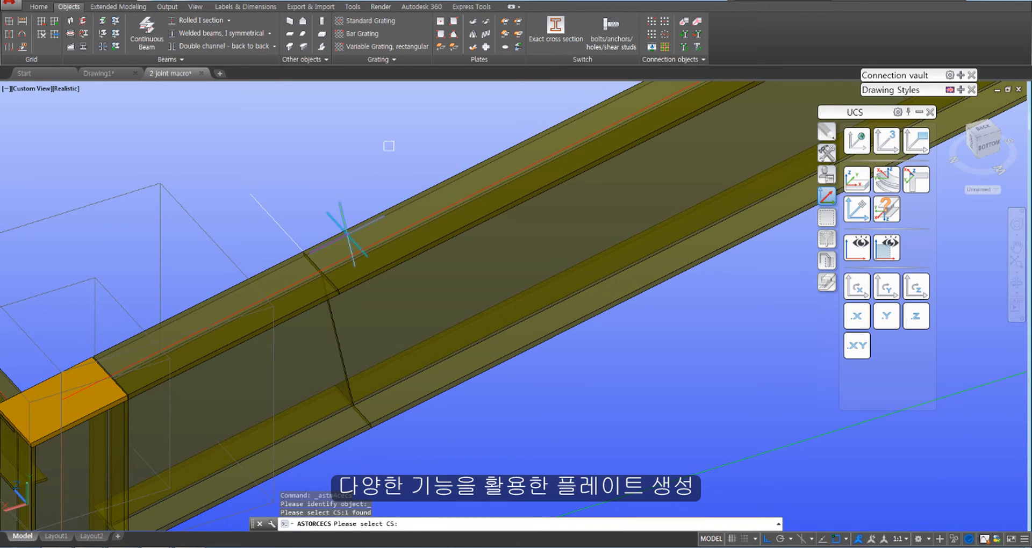
pyautogui.press('Return')
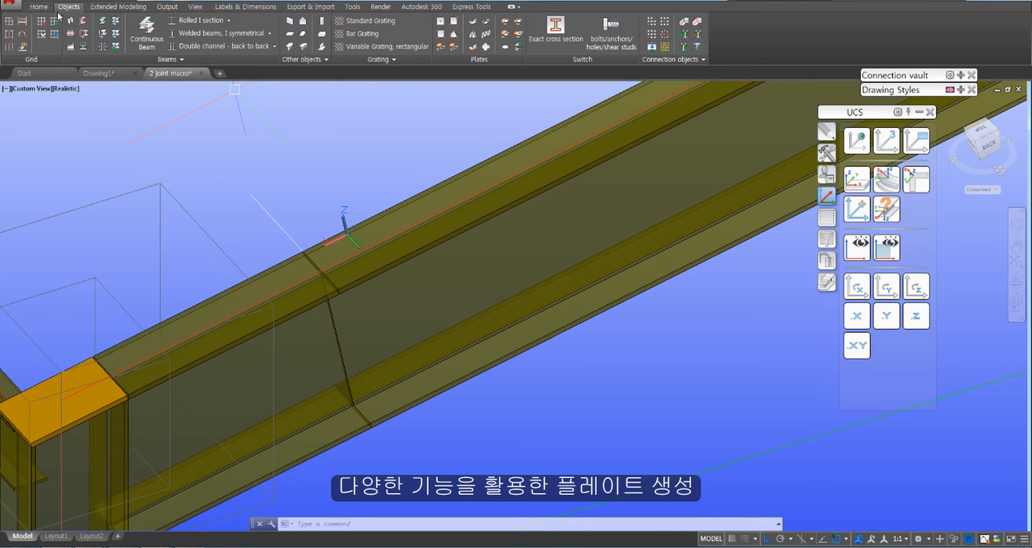
# Create a rectangular plate by its centre point, snapped to the node on the rafter's top flange at the seam
pyautogui.click(39, 6)
pyautogui.click(118, 7)
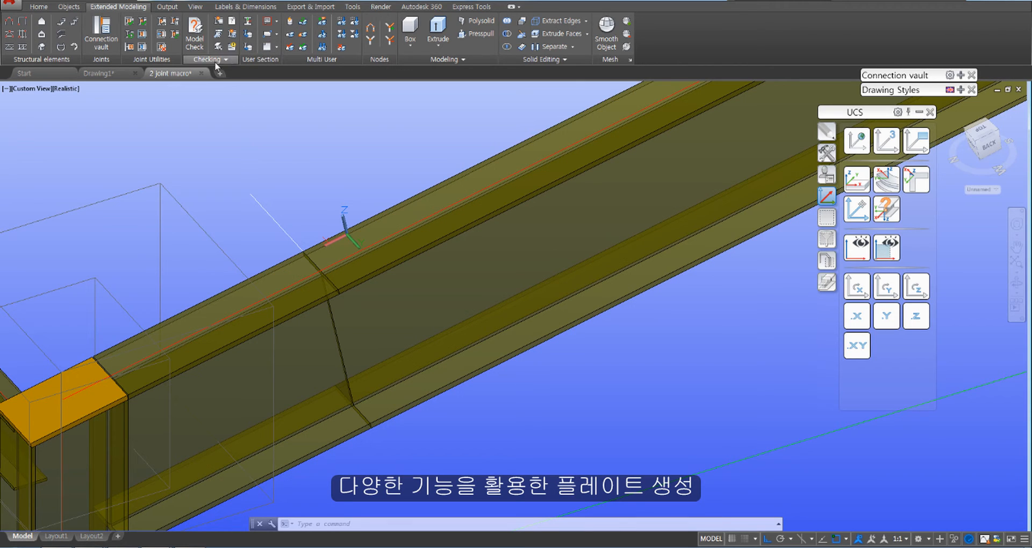
pyautogui.click(74, 8)
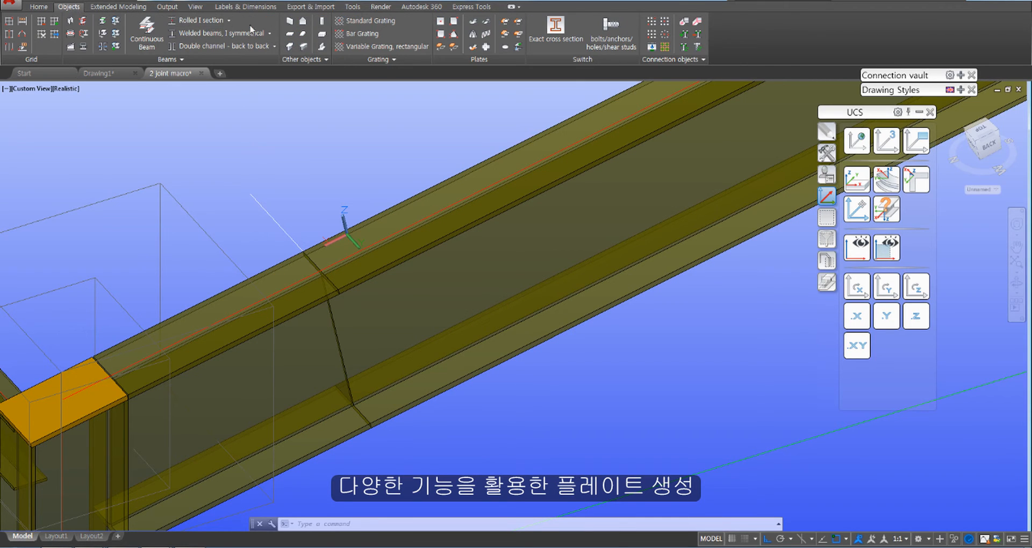
pyautogui.click(440, 23)
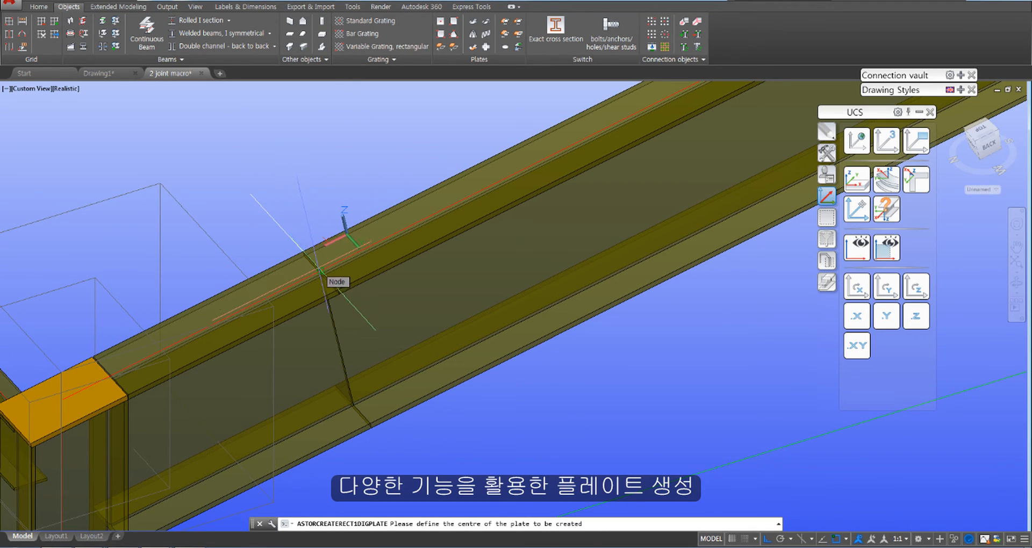
pyautogui.click(319, 269)
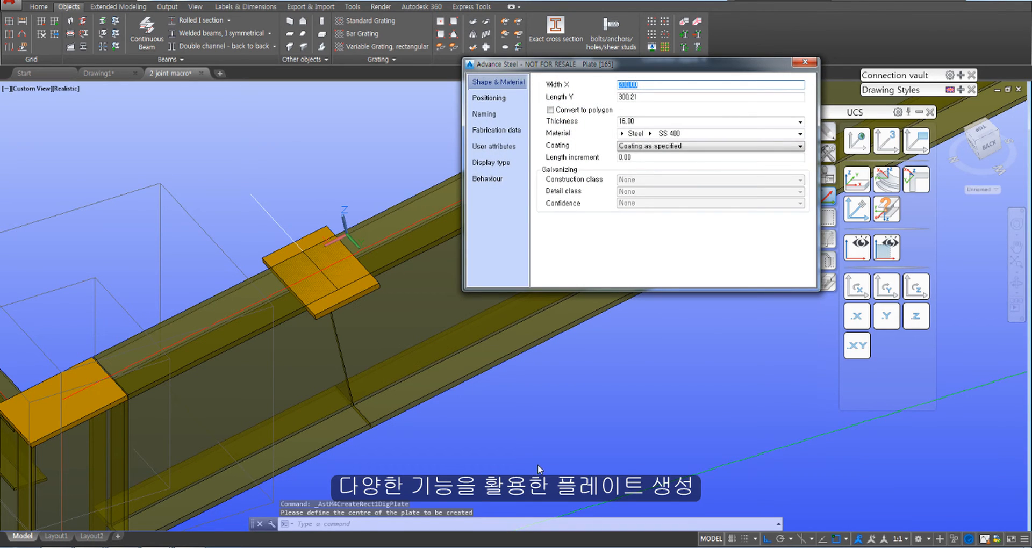
# Review the rafter plate's offset and justification settings, inspect how it sits on the flange and close its properties
pyautogui.click(489, 98)
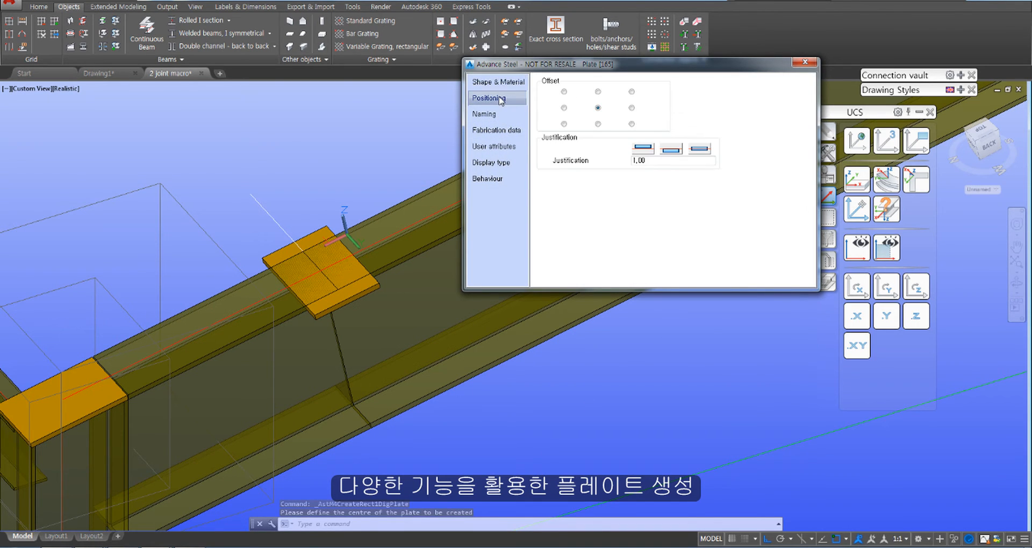
pyautogui.click(673, 157)
pyautogui.click(639, 150)
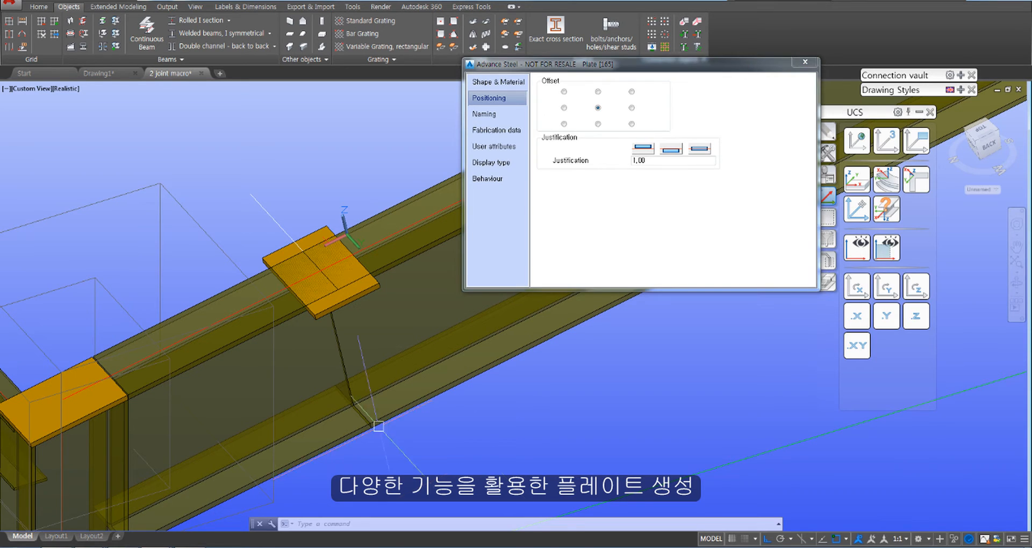
pyautogui.keyDown('shift'); pyautogui.moveTo(341, 380); pyautogui.dragTo(333, 356, button='middle'); pyautogui.keyUp('shift')
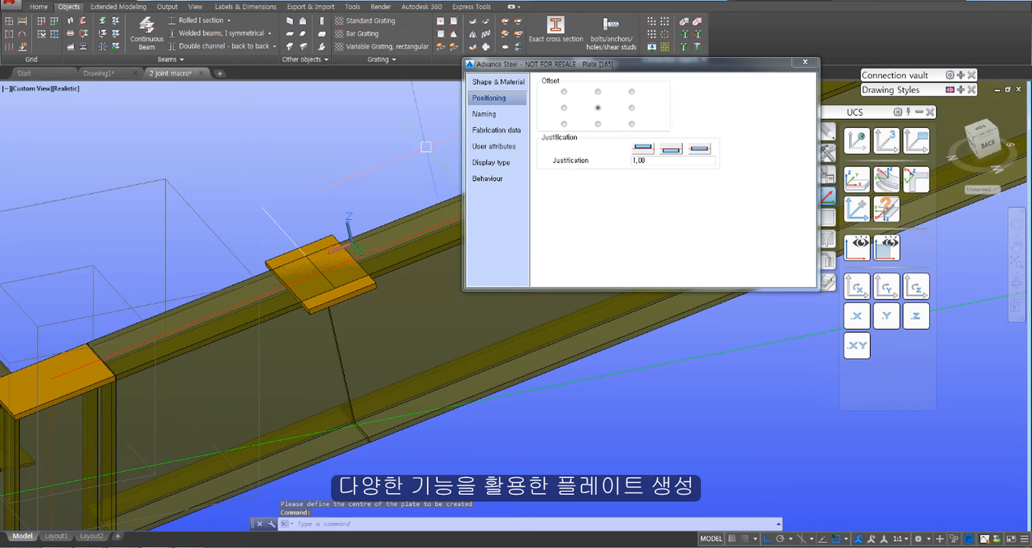
pyautogui.click(813, 64)
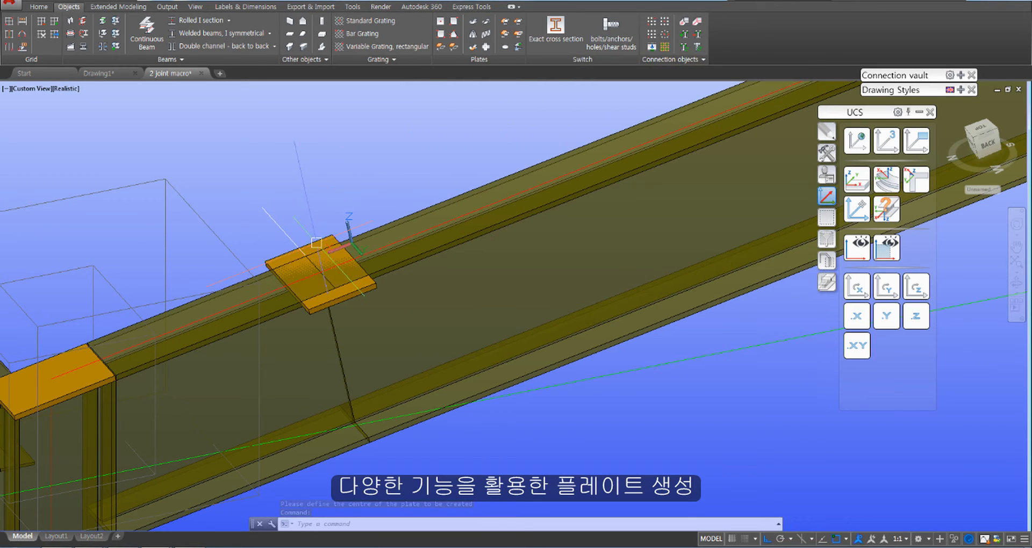
# Move the rafter plate 16 upward along the Z axis
pyautogui.write('m')
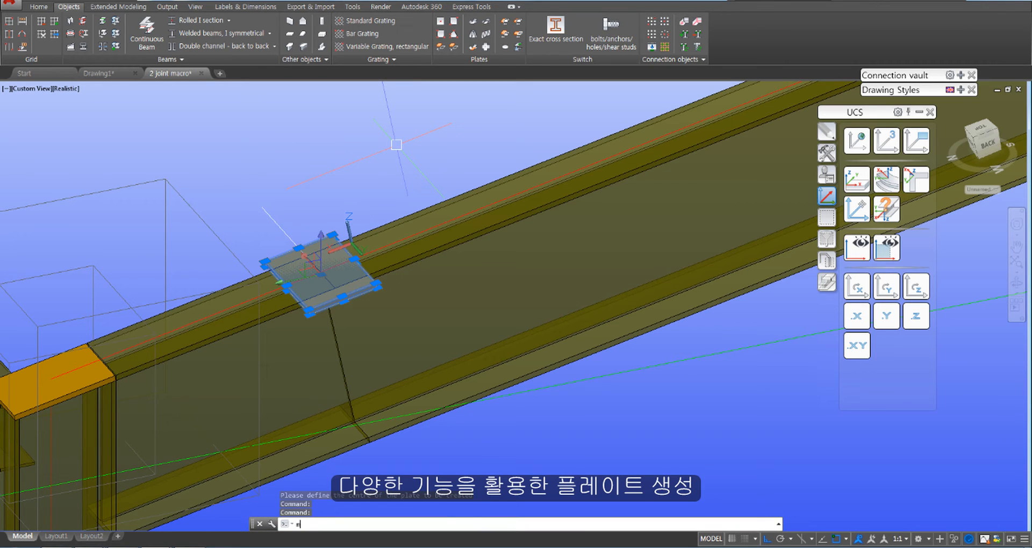
pyautogui.press('Return')
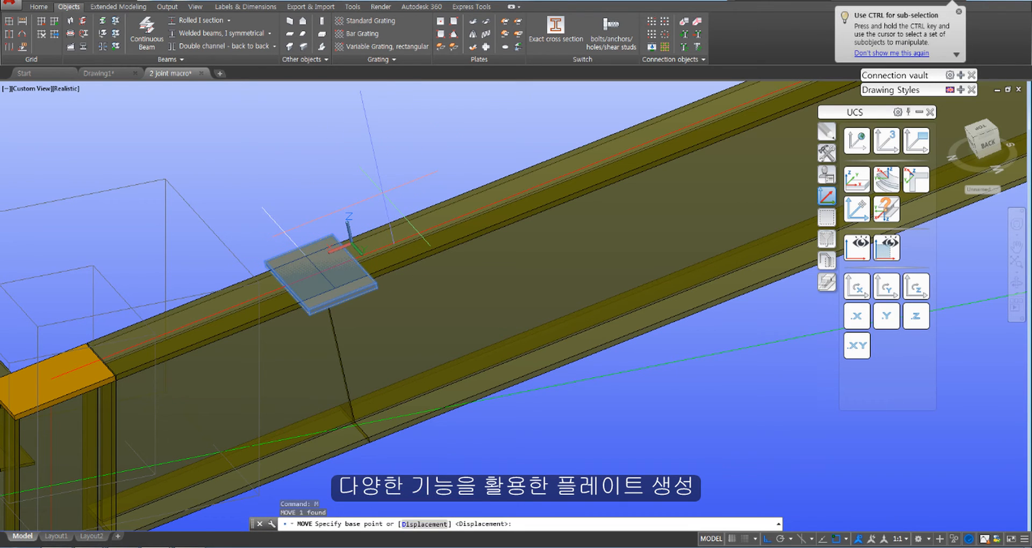
pyautogui.click(394, 182)
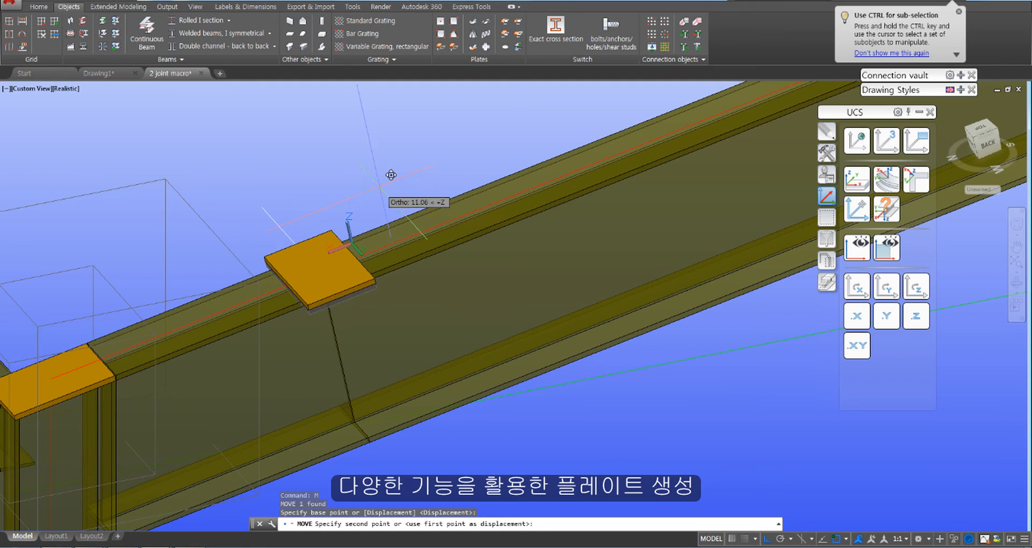
pyautogui.write('16')
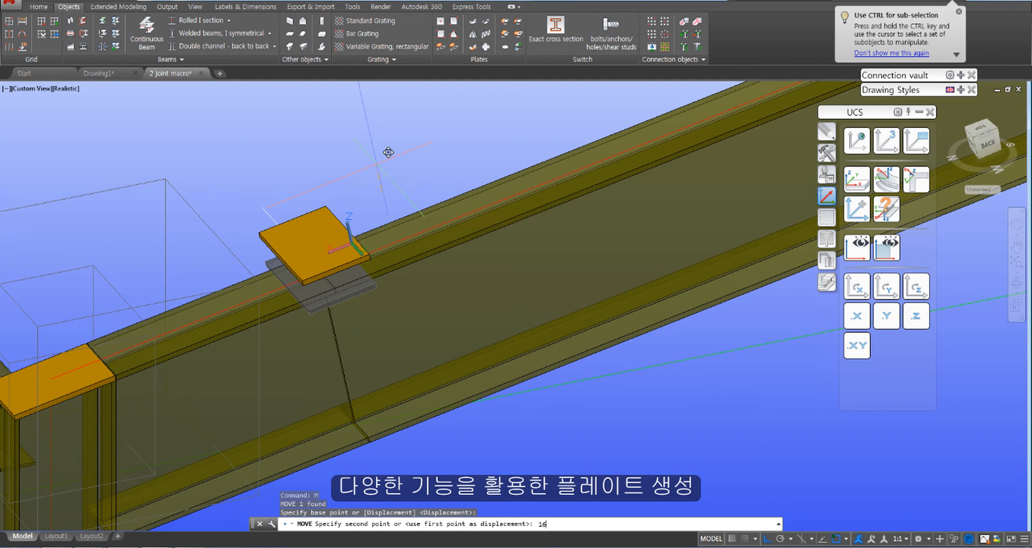
pyautogui.press('Return')
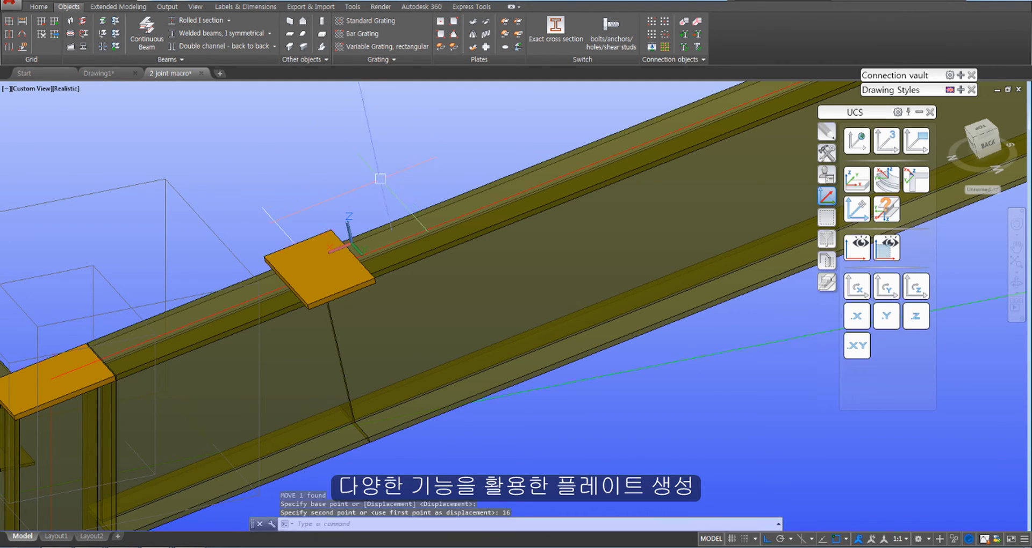
# Try 200 and 285 as the rafter plate's Length Y
pyautogui.doubleClick(317, 258)
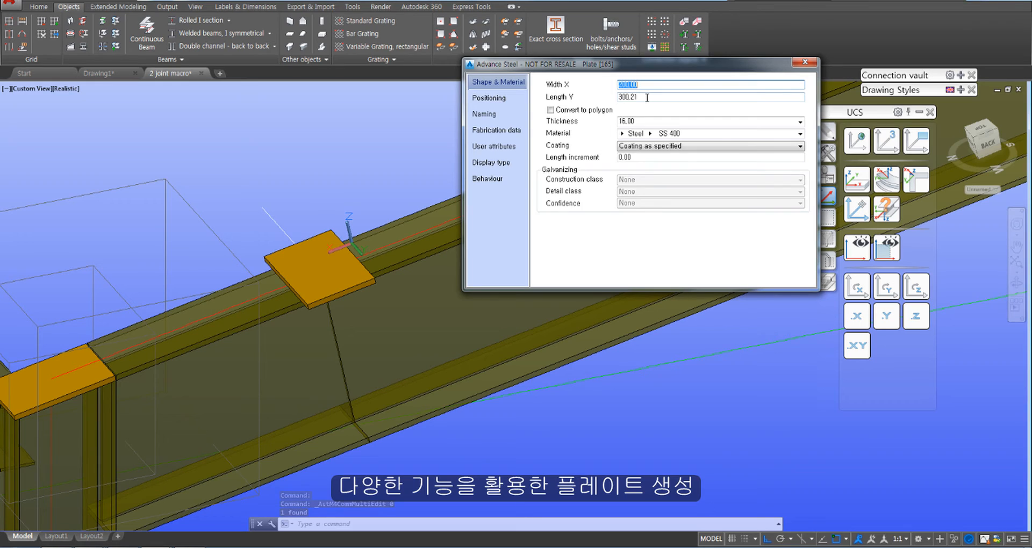
pyautogui.press('Tab')
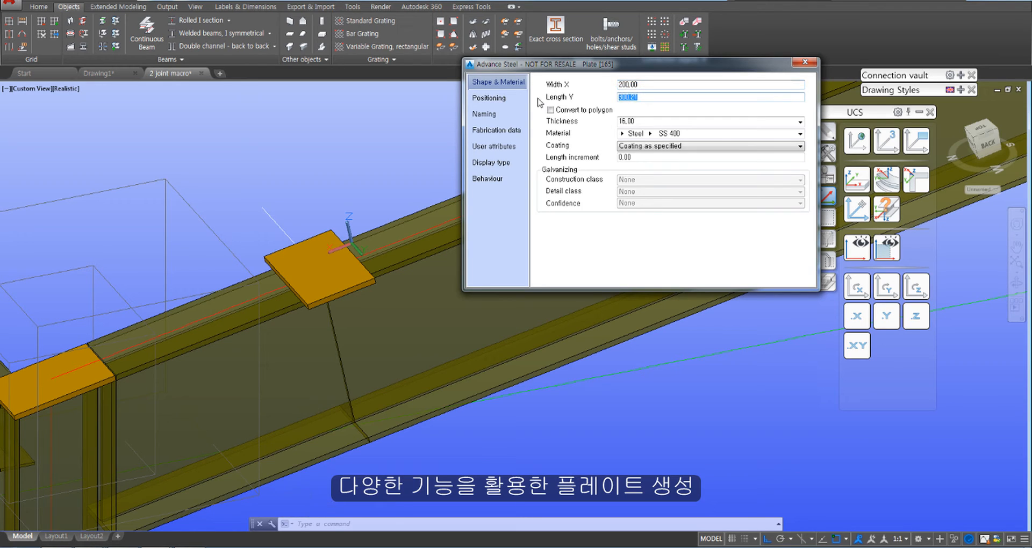
pyautogui.write('200')
pyautogui.press('Return')
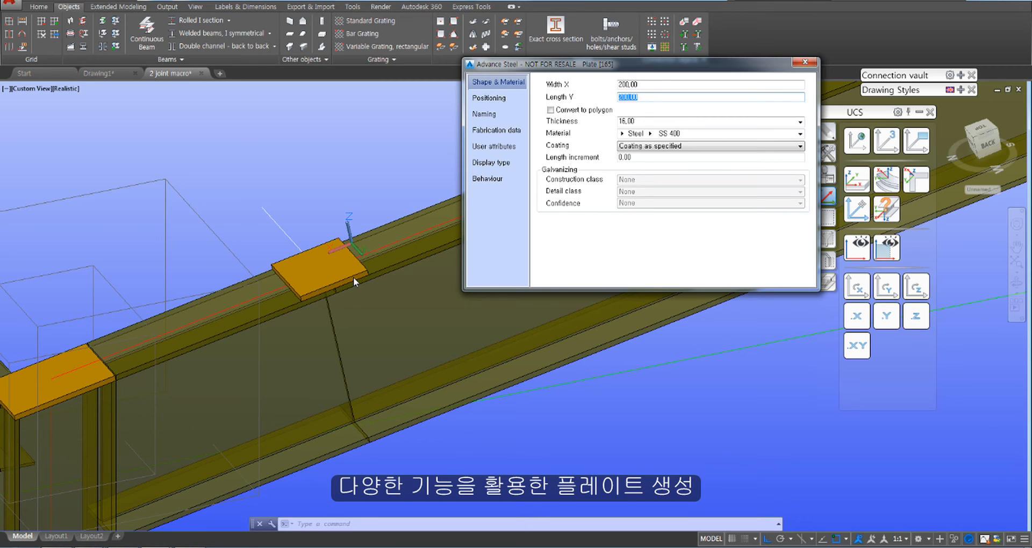
pyautogui.write('250')
pyautogui.press('Return')
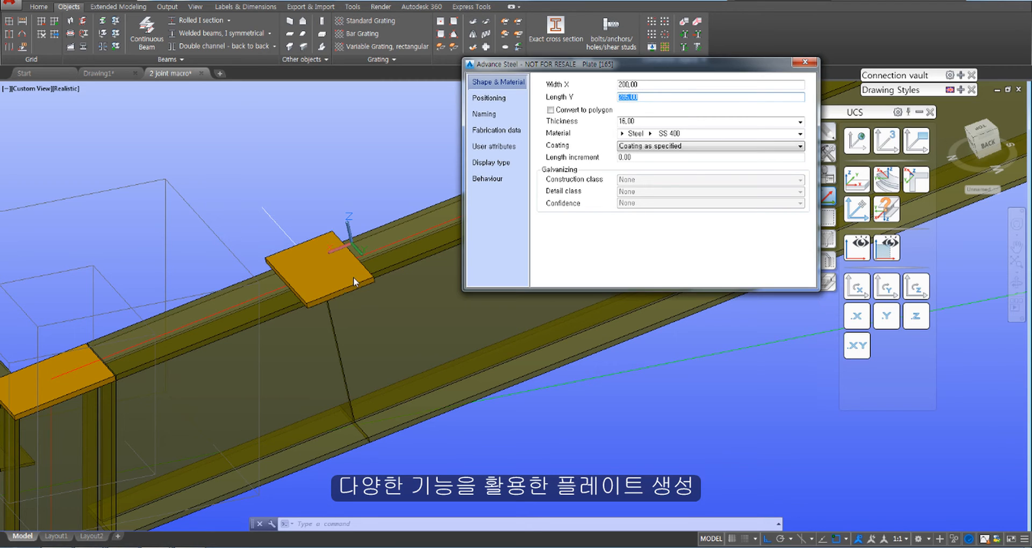
# Set the rafter plate's Width X to 285 and Length Y to 200, and close its properties
pyautogui.moveTo(652, 85); pyautogui.dragTo(539, 85)
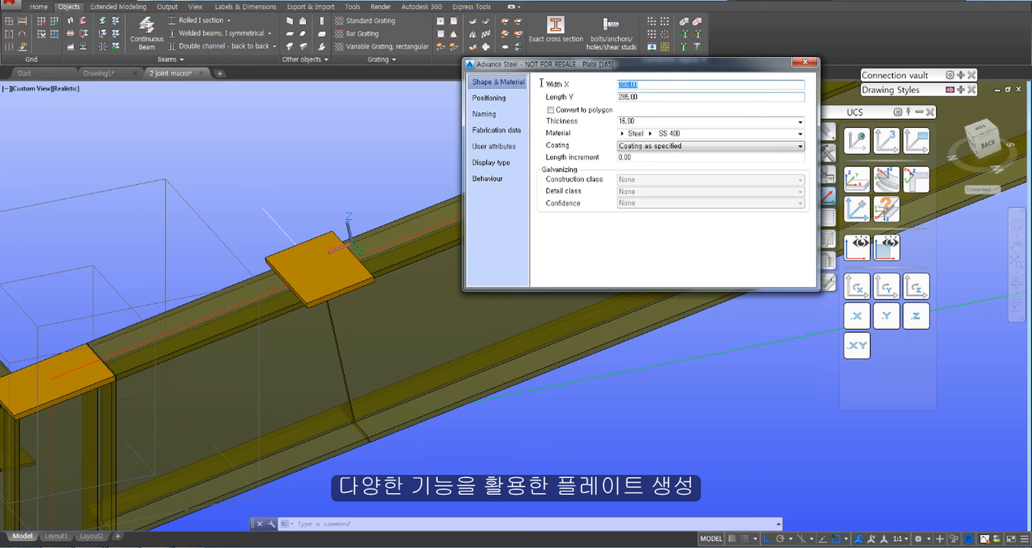
pyautogui.write('285')
pyautogui.press('Return')
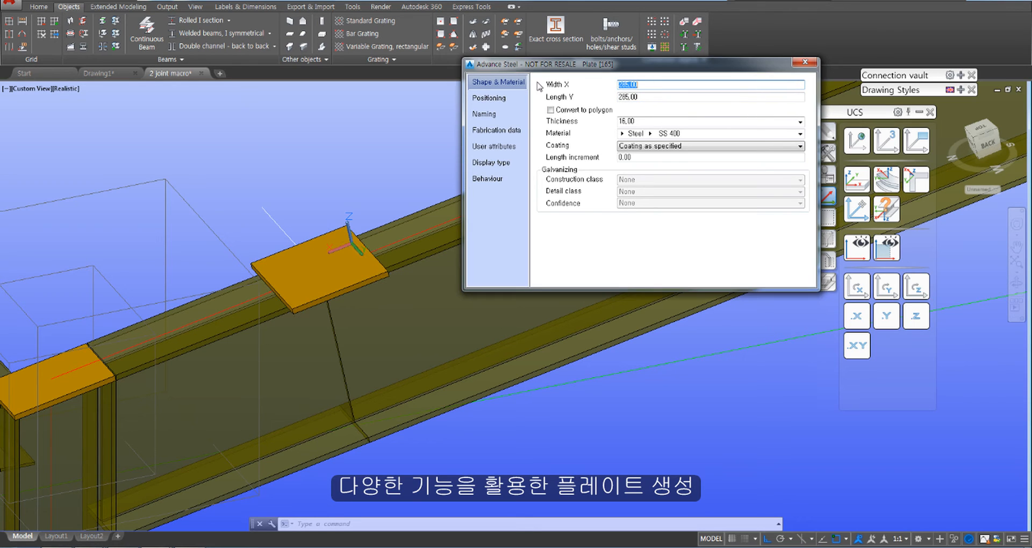
pyautogui.moveTo(666, 98); pyautogui.dragTo(500, 98)
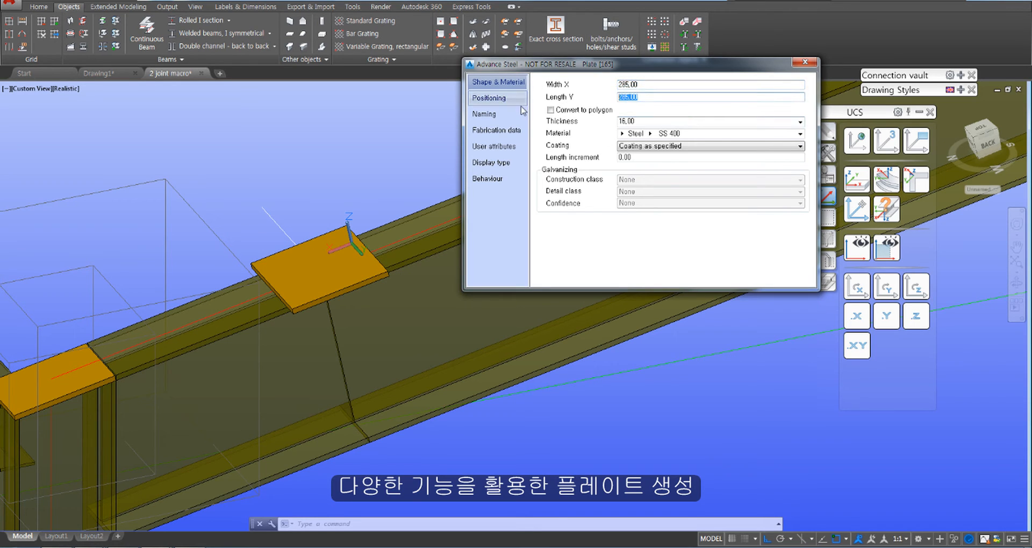
pyautogui.write('200')
pyautogui.press('Return')
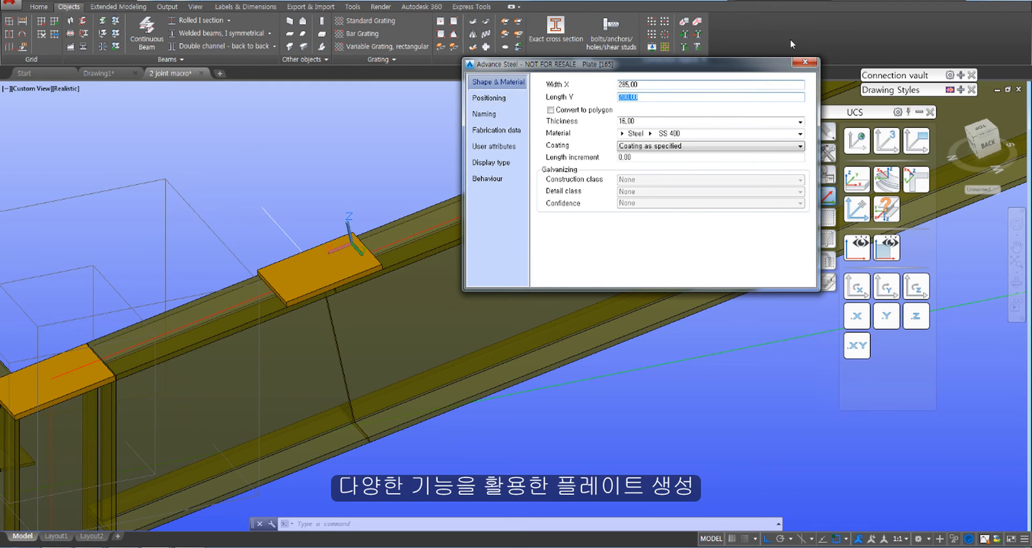
pyautogui.click(806, 65)
# Copy and mirror the rafter plate in 3D to the bottom flange, about a plane through the web joint edge's midpoint, keeping the source plate
pyautogui.scroll(5, 396, 292)
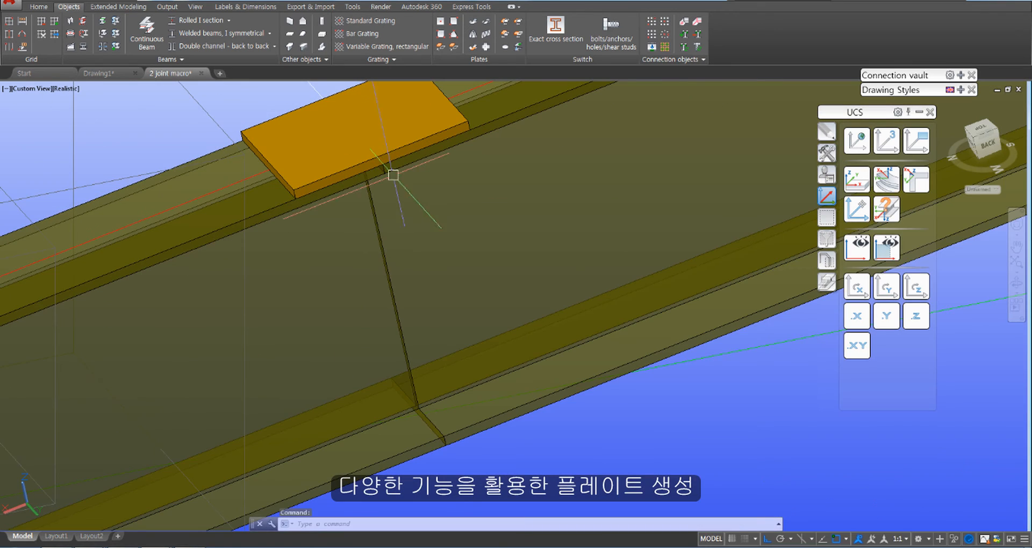
pyautogui.moveTo(436, 242); pyautogui.dragTo(428, 250, button='middle')
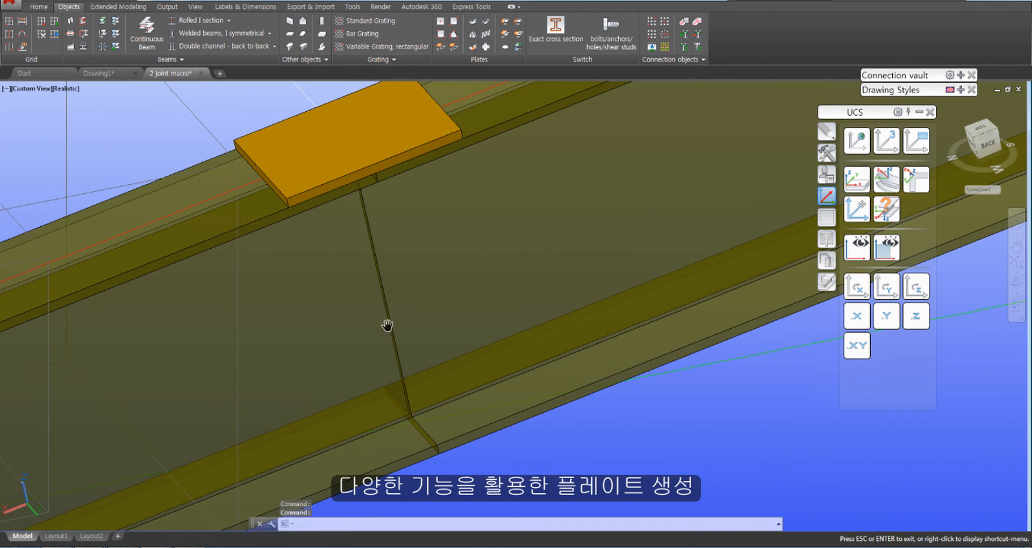
pyautogui.scroll(-5, 387, 324)
pyautogui.scroll(3, 370, 232)
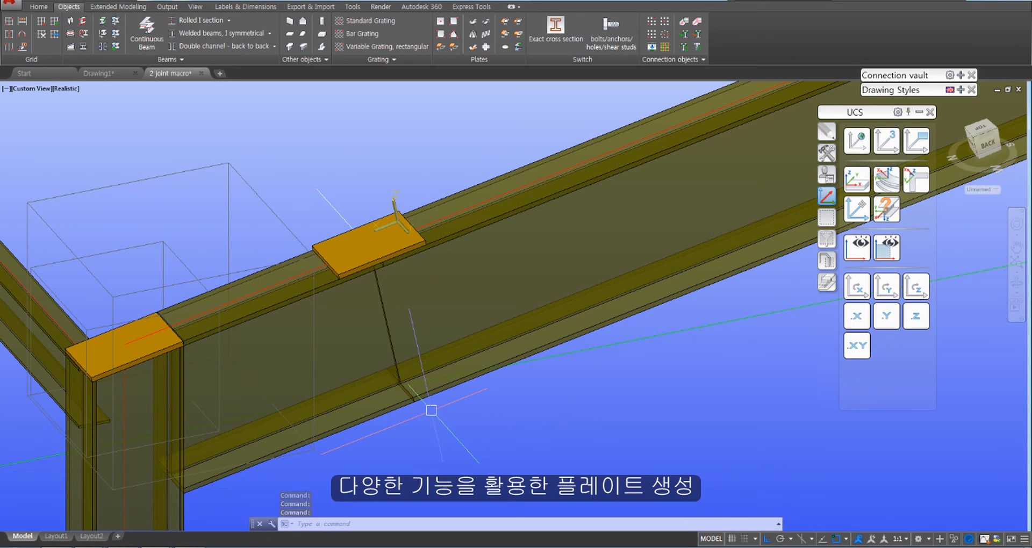
pyautogui.click(827, 154)
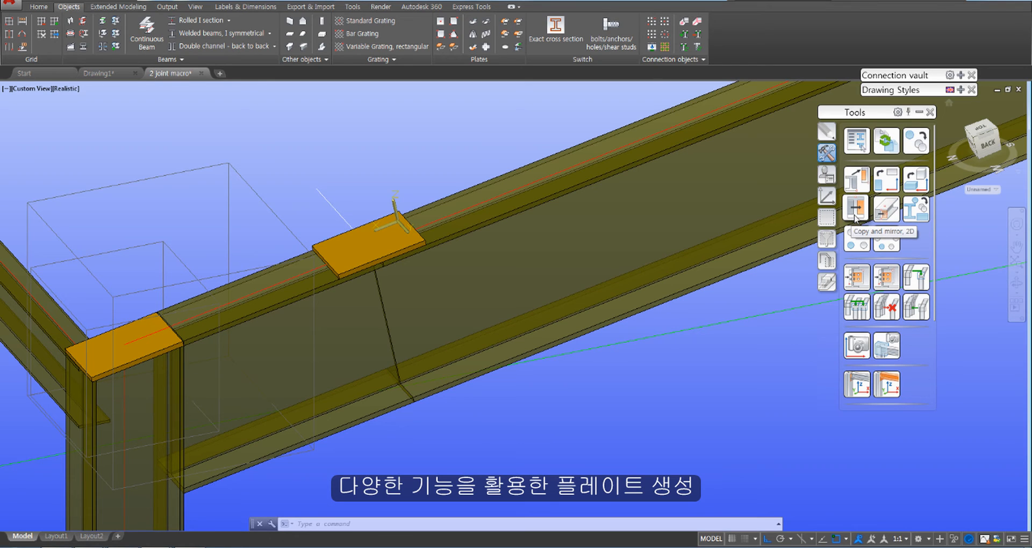
pyautogui.click(887, 211)
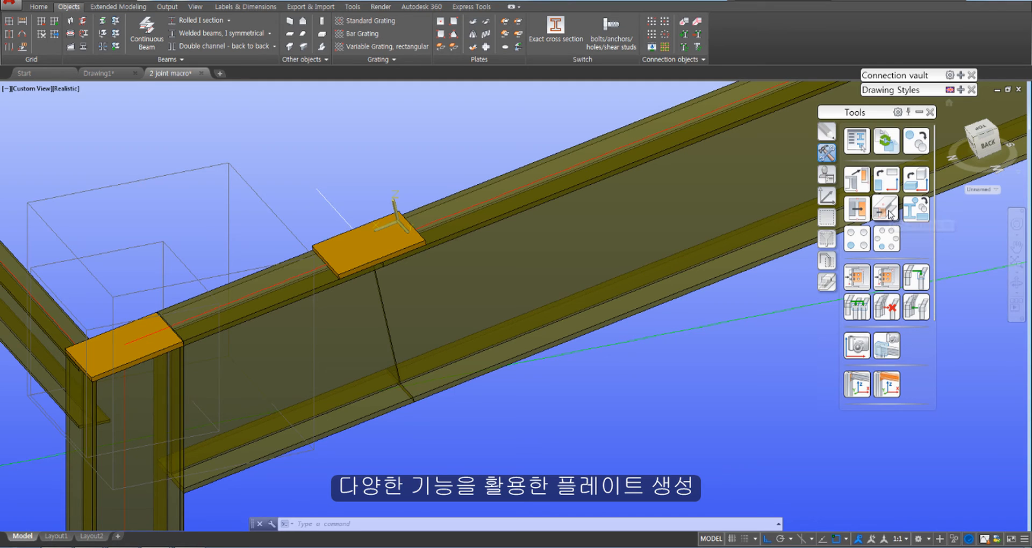
pyautogui.click(391, 244)
pyautogui.press('Return')
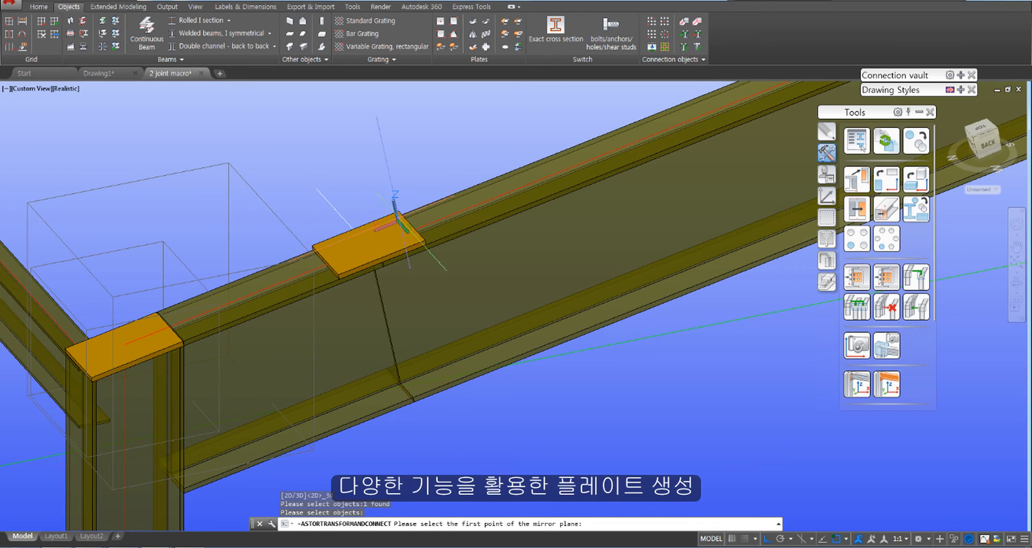
pyautogui.keyDown('shift'); pyautogui.rightClick(413, 229); pyautogui.keyUp('shift')
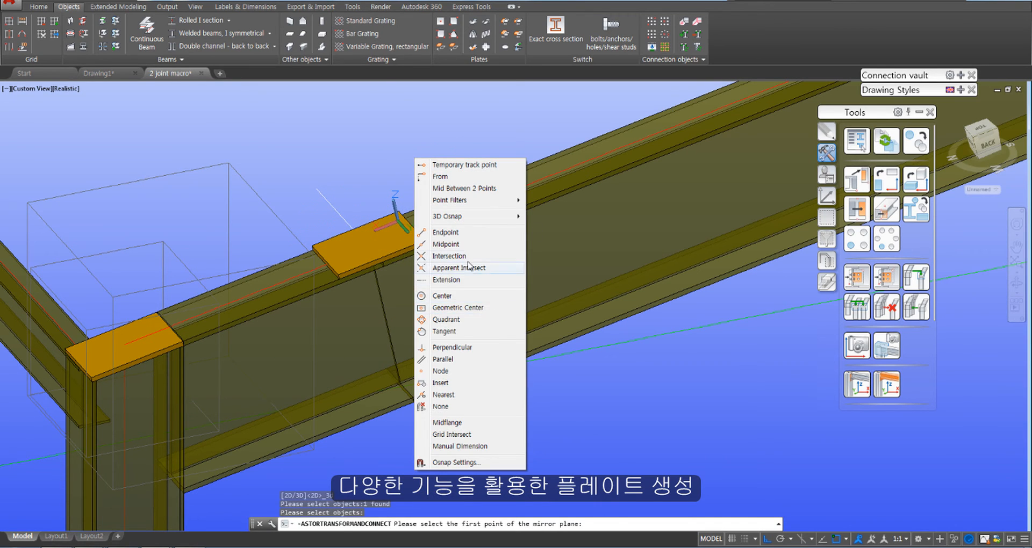
pyautogui.click(461, 244)
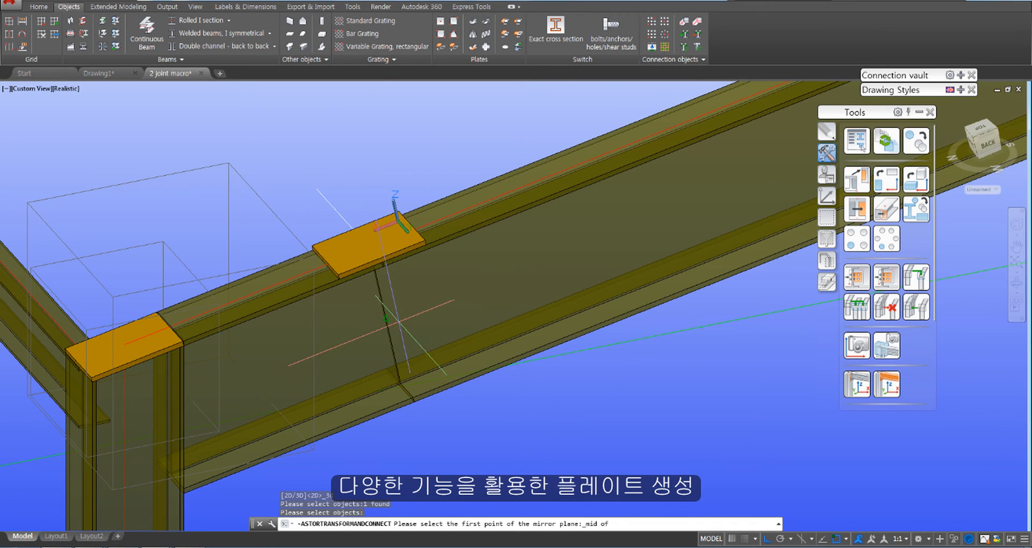
pyautogui.click(399, 321)
pyautogui.scroll(-4, 409, 307)
pyautogui.scroll(2, 414, 296)
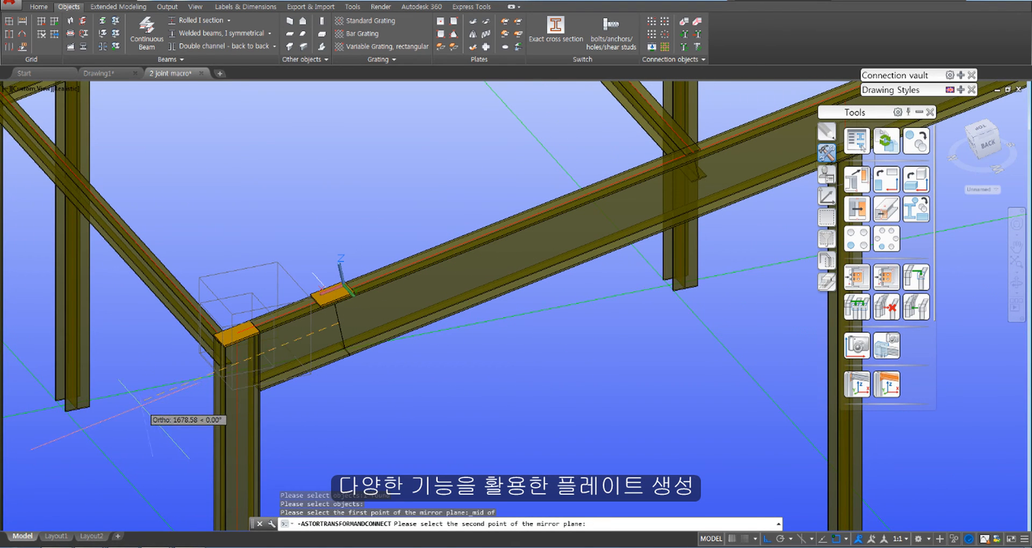
pyautogui.click(143, 406)
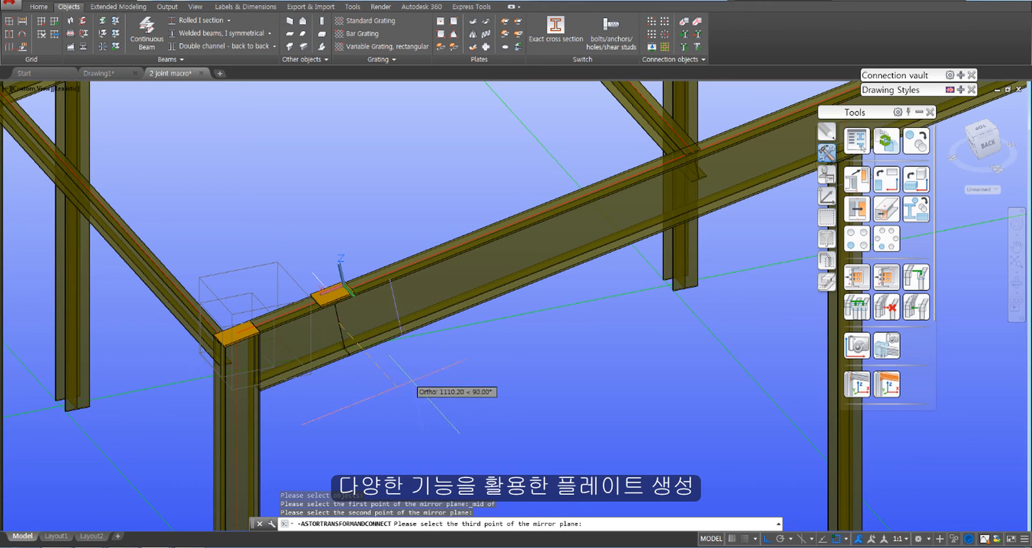
pyautogui.click(424, 396)
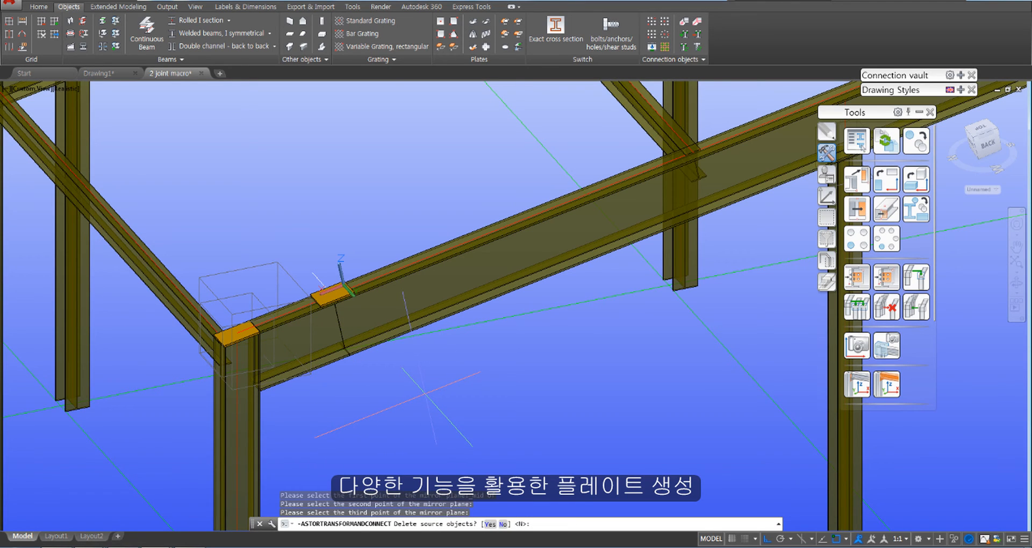
pyautogui.press('Return')
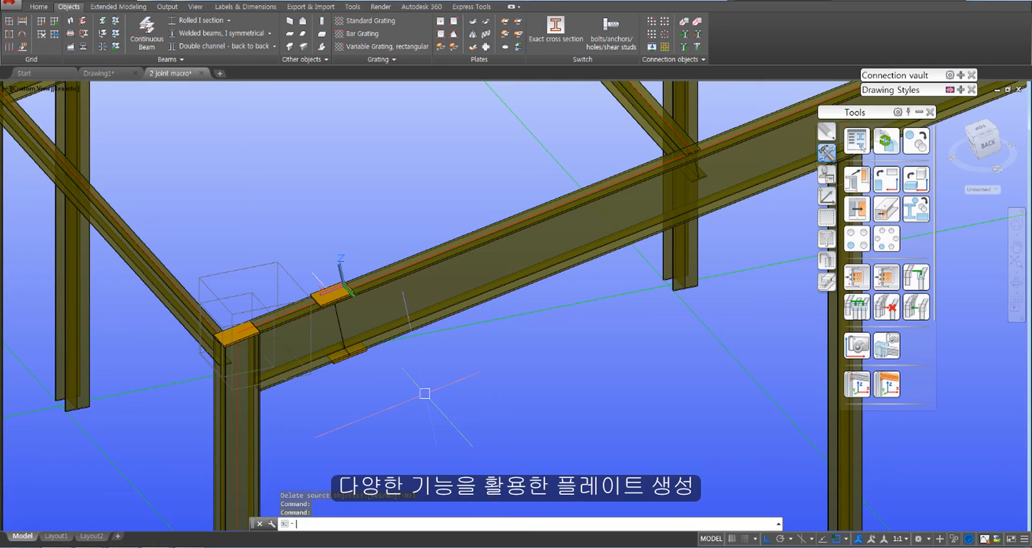
# Inspect the mirrored plate under the rafter's bottom flange against the top plate, and examine the frame around the gusset plate at the rafter joint
pyautogui.keyDown('shift'); pyautogui.moveTo(357, 392); pyautogui.dragTo(385, 392, button='middle'); pyautogui.keyUp('shift')
pyautogui.scroll(5, 353, 389)
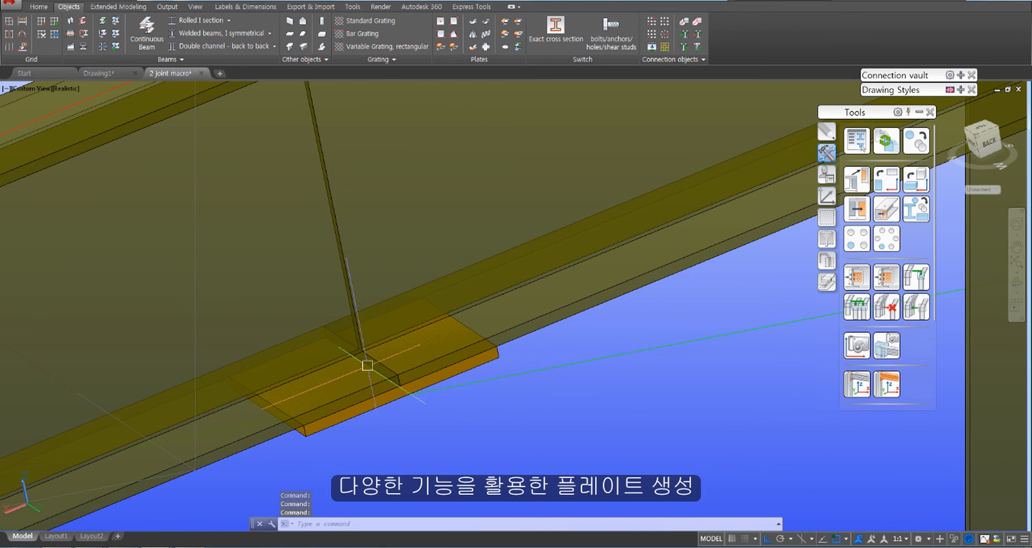
pyautogui.keyDown('shift'); pyautogui.moveTo(357, 334); pyautogui.dragTo(299, 170, button='middle'); pyautogui.keyUp('shift')
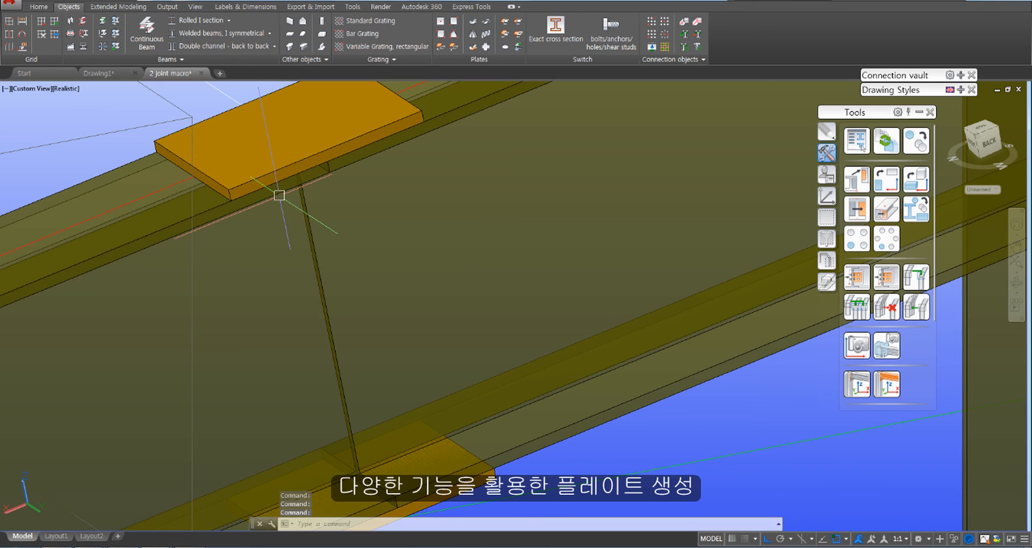
pyautogui.scroll(-5, 274, 224)
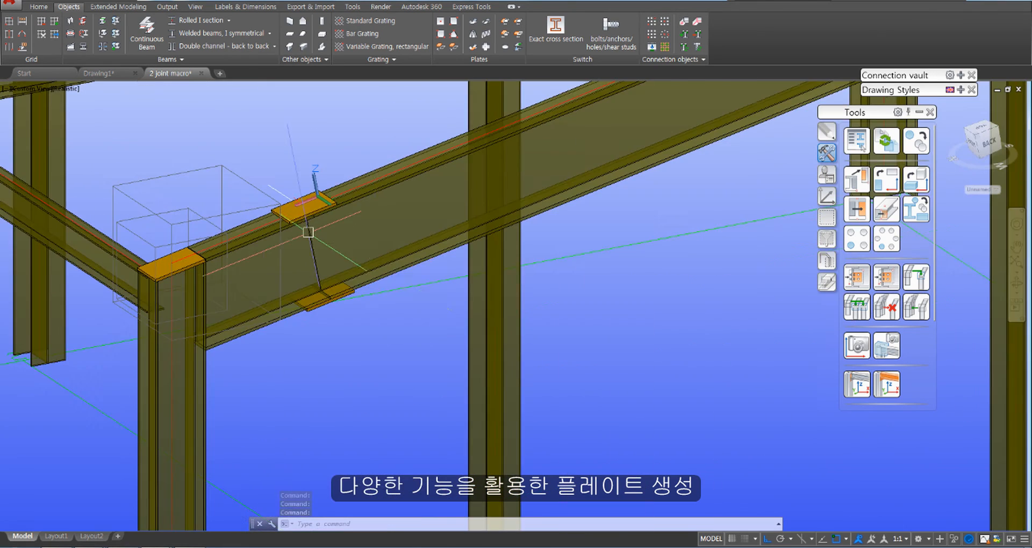
pyautogui.moveTo(400, 347); pyautogui.dragTo(403, 360, button='middle')
pyautogui.keyDown('shift'); pyautogui.moveTo(375, 406); pyautogui.dragTo(272, 415, button='middle'); pyautogui.keyUp('shift')
pyautogui.scroll(-5, 568, 327)
pyautogui.moveTo(594, 347); pyautogui.dragTo(207, 229, button='middle')
pyautogui.keyDown('shift'); pyautogui.moveTo(521, 333); pyautogui.dragTo(448, 392, button='middle'); pyautogui.keyUp('shift')
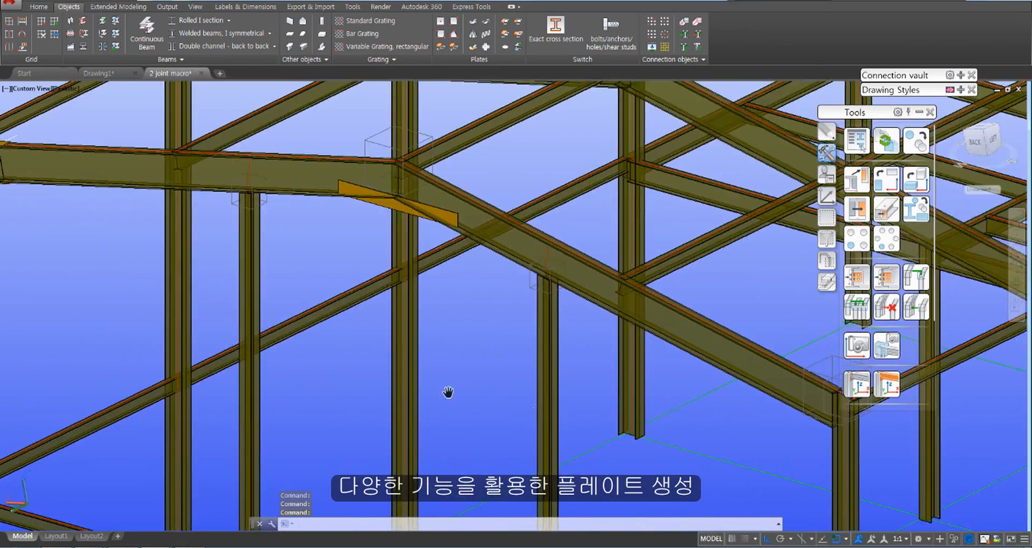